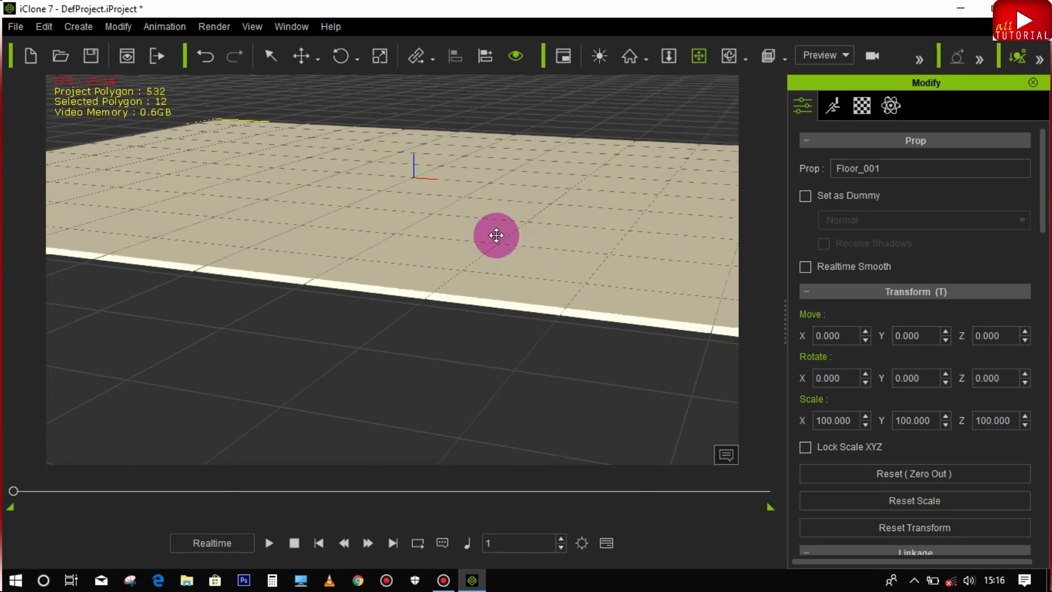
- Add a Broadleaf SpeedTree to the scene at the centre of the floor
left_click(729, 57)
left_click_drag(619, 289, 490, 157)
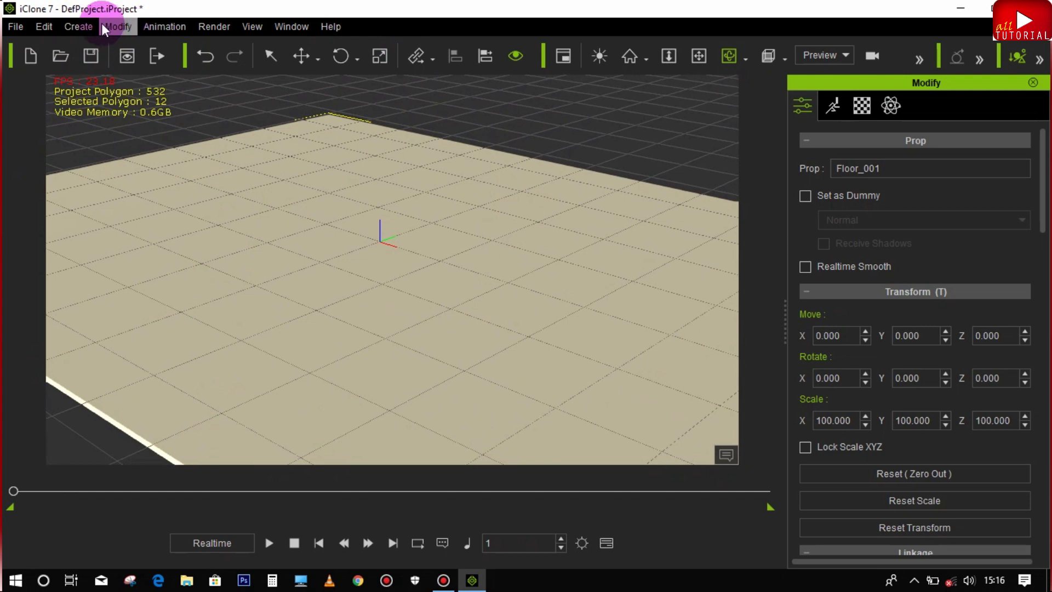
left_click(81, 24)
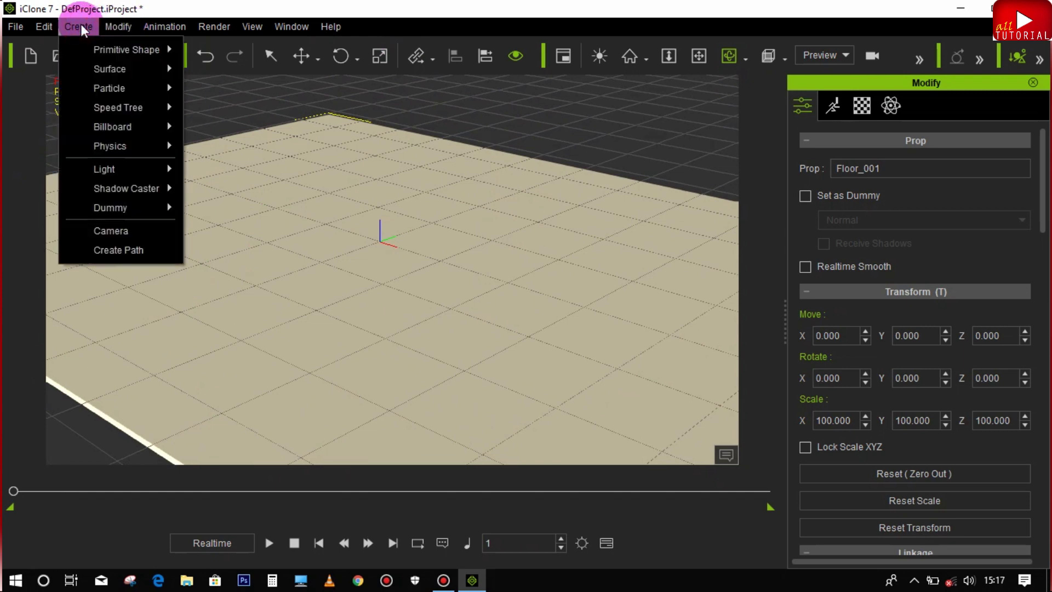
left_click(119, 113)
left_click(219, 110)
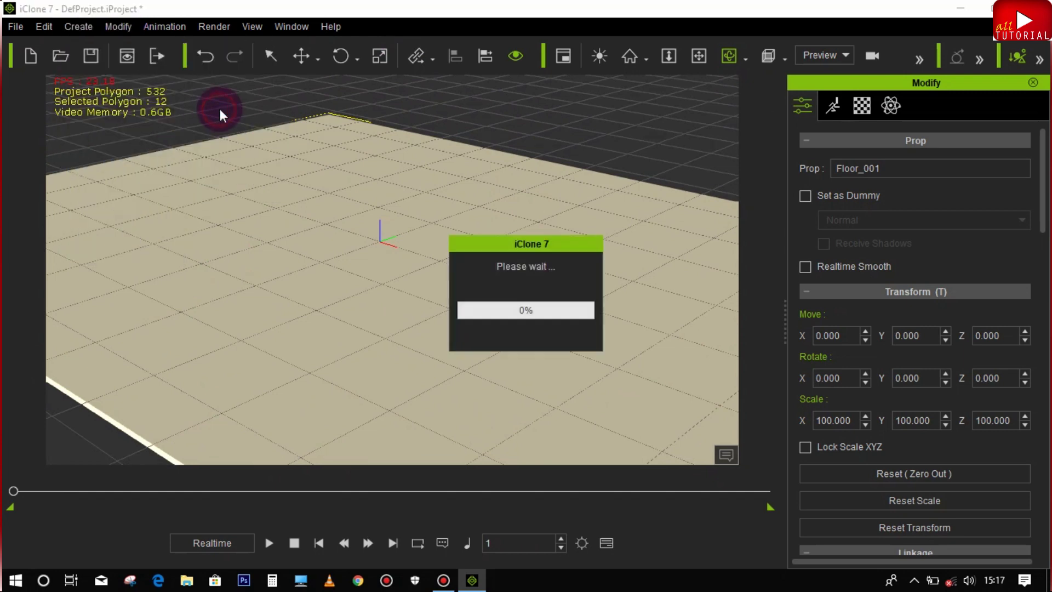
left_click(297, 182)
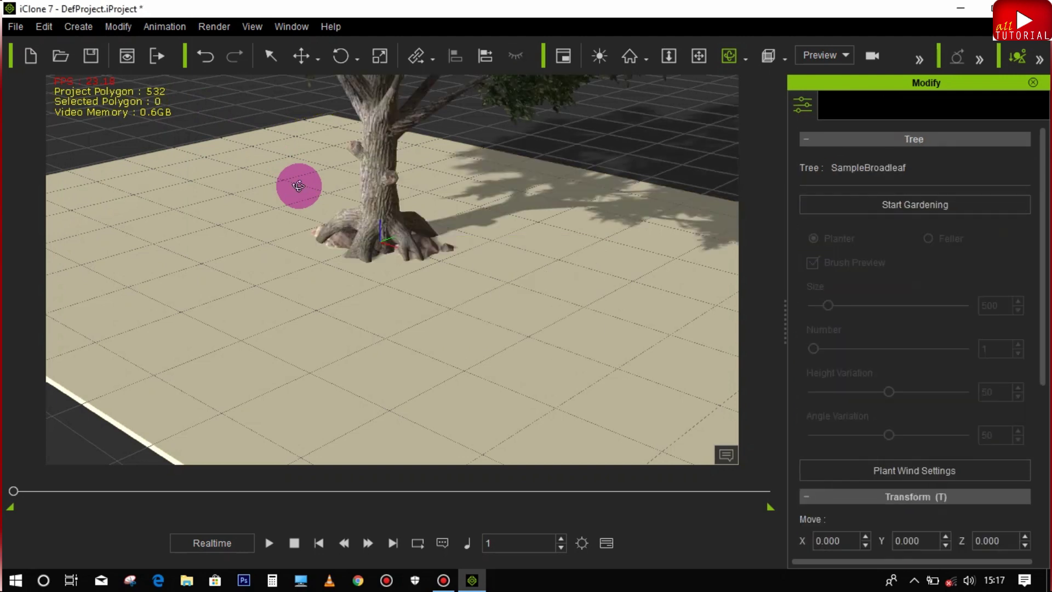
- Move the broadleaf tree across the floor to about X -181, Y -183
left_click(301, 55)
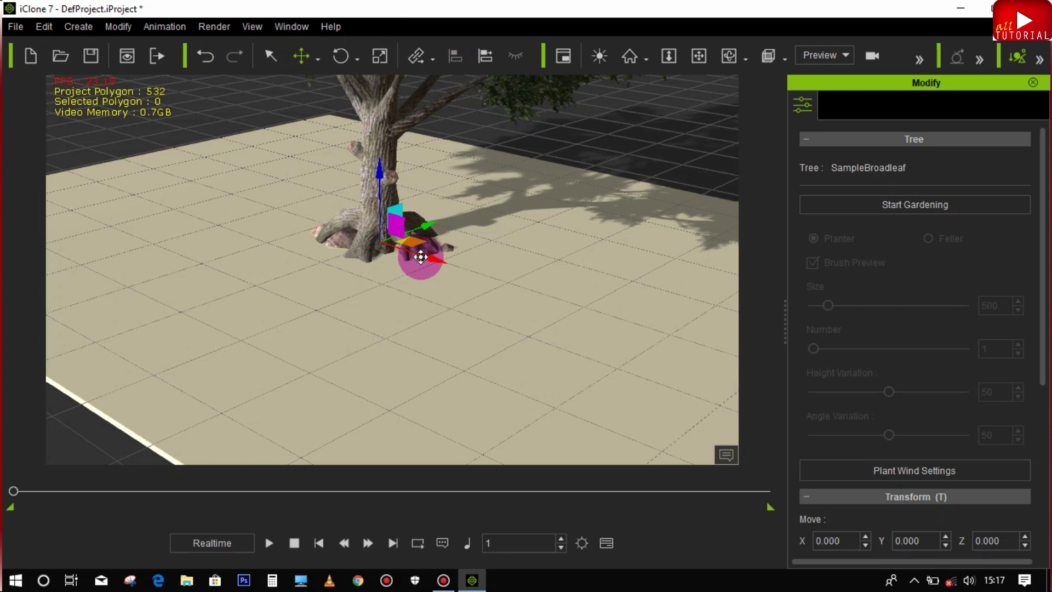
left_click_drag(427, 258, 323, 209)
scroll(323, 209, "down", 3)
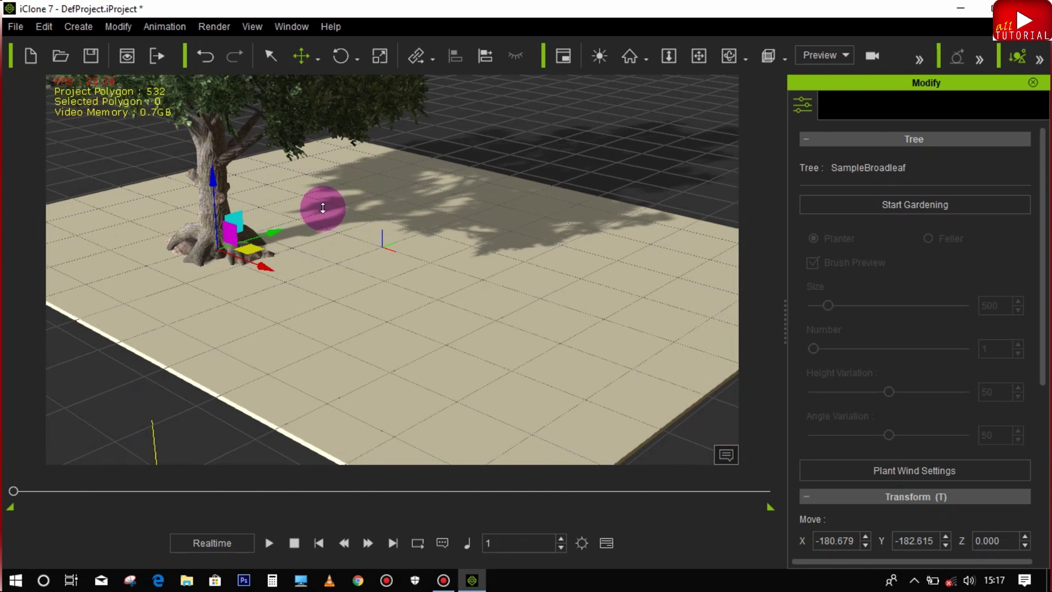
scroll(323, 208, "down", 5)
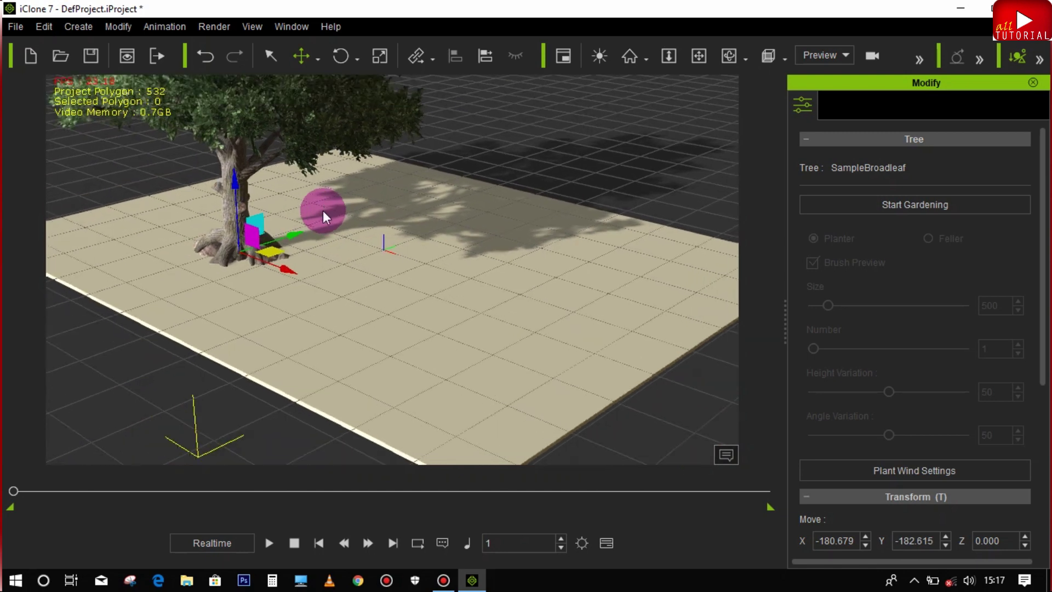
right_click_drag(307, 206, 270, 144)
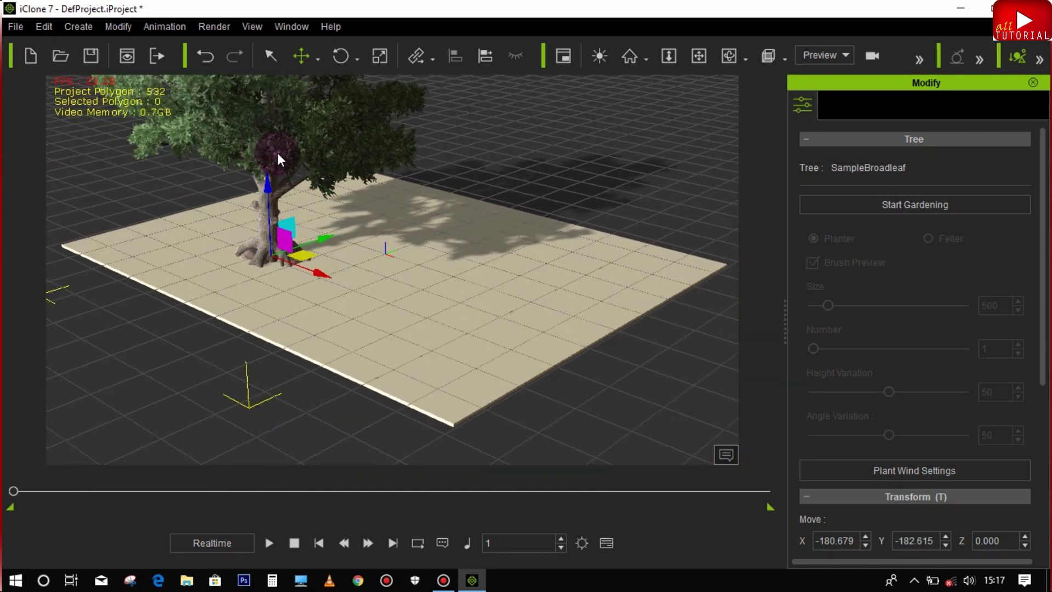
- Raise the broadleaf tree to about Z 20 and shrink it uniformly so its whole crown fits in the view
left_click_drag(268, 248, 168, 423)
left_click(379, 56)
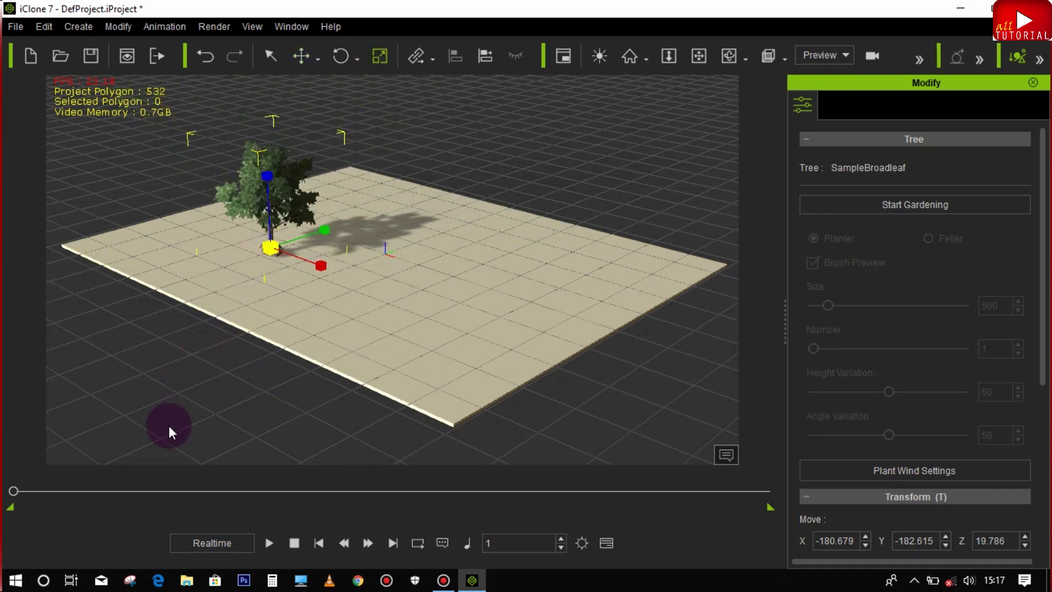
scroll(269, 213, "up", 5)
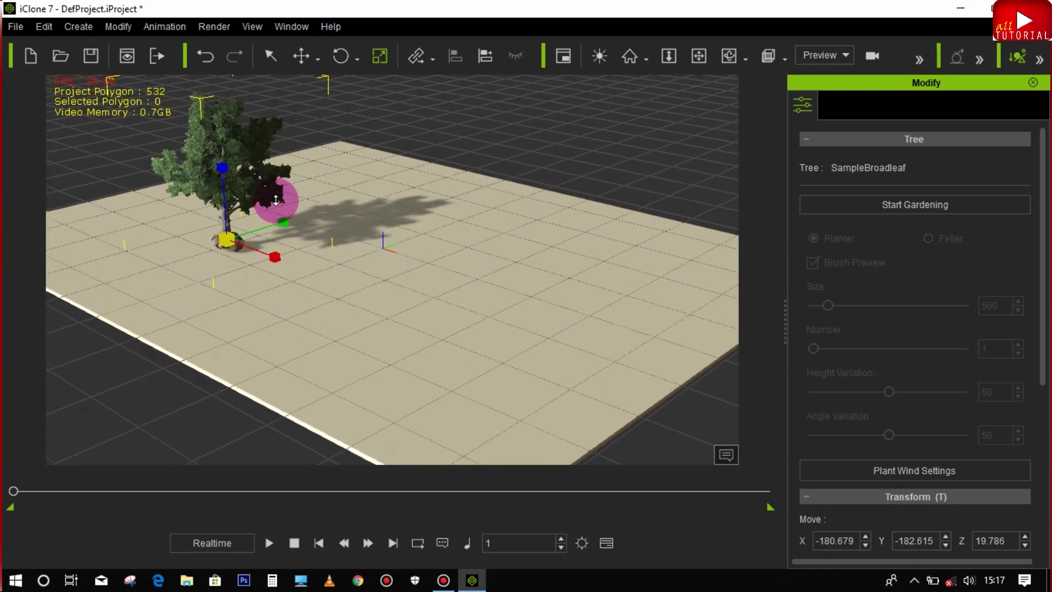
scroll(276, 200, "up", 2)
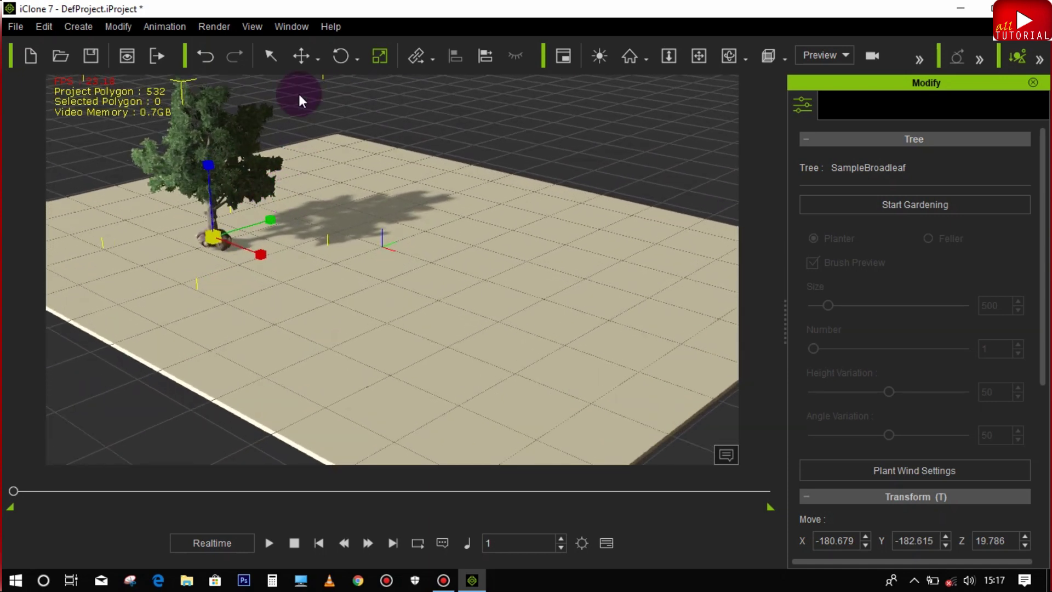
- Add a Douglas Fir SpeedTree to the scene beside the broadleaf tree
left_click(85, 26)
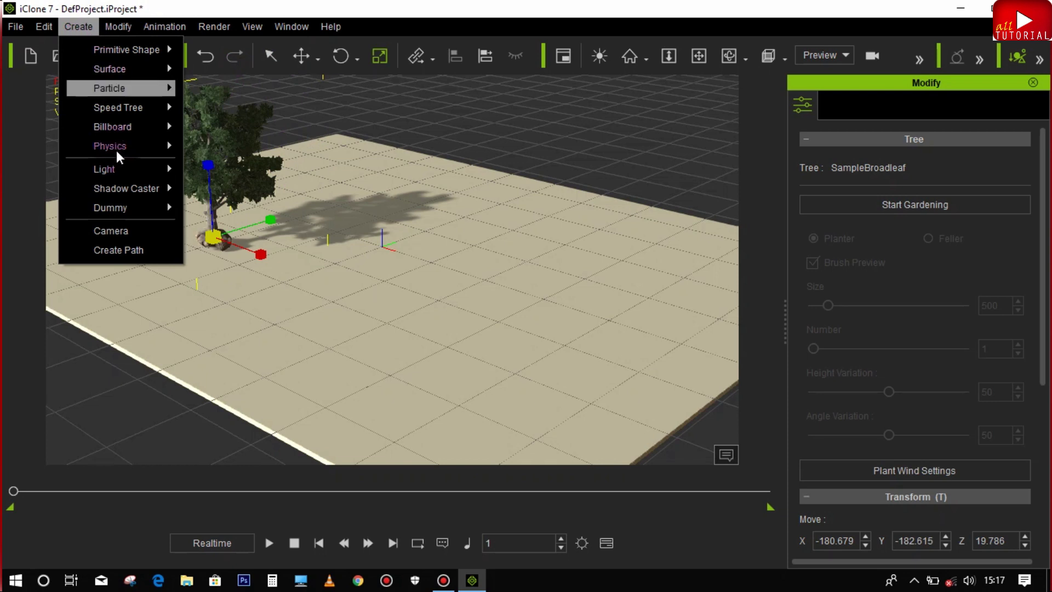
mouse_move(129, 107)
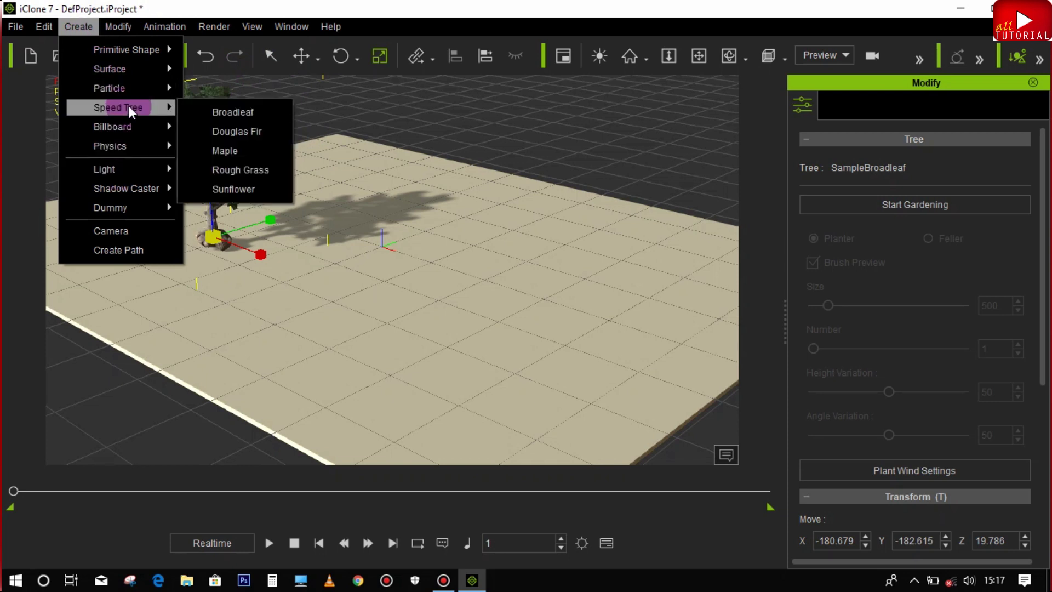
left_click(237, 132)
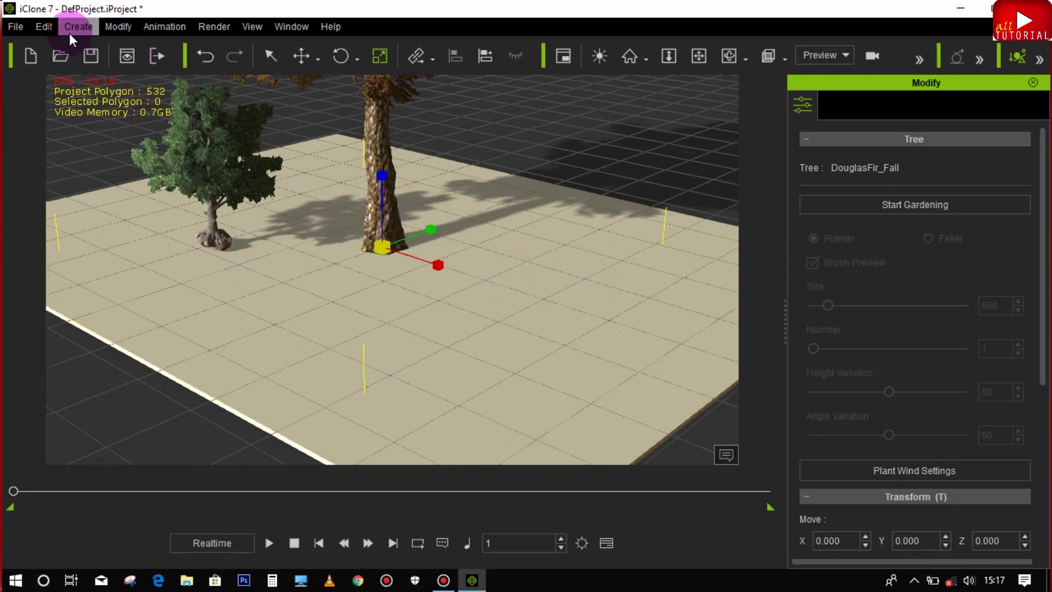
- Scale the Douglas fir down uniformly to roughly the broadleaf tree's size and shift it to about X -16
left_click(301, 55)
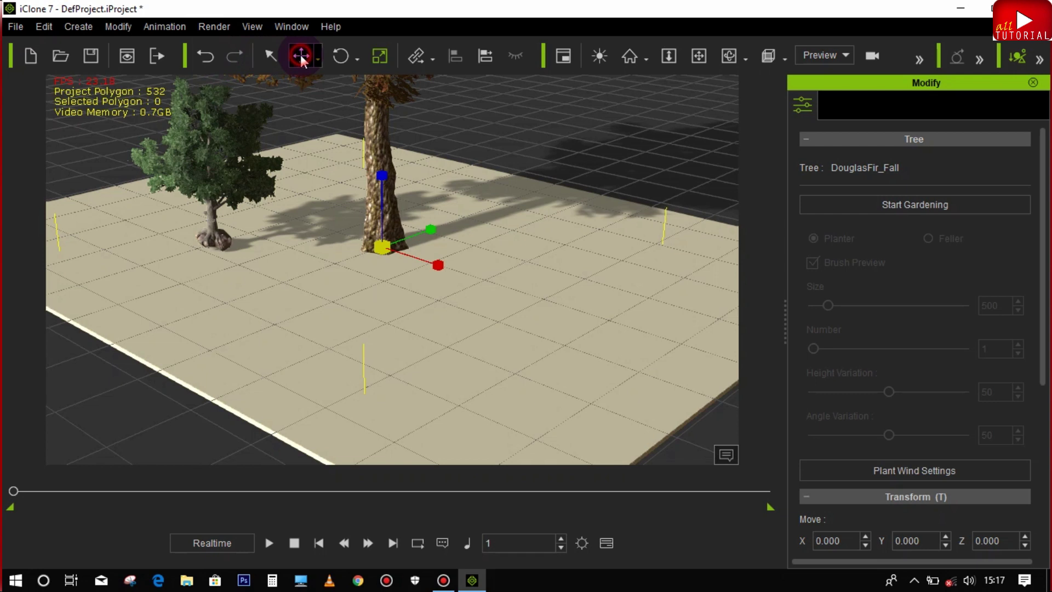
left_click(378, 56)
left_click_drag(388, 247, 53, 433)
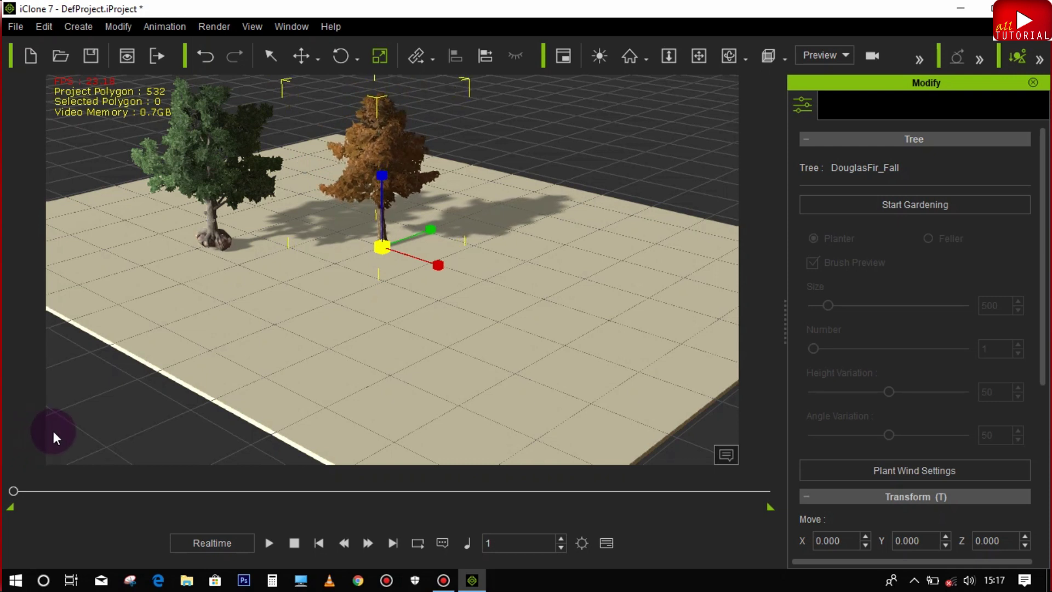
left_click(305, 55)
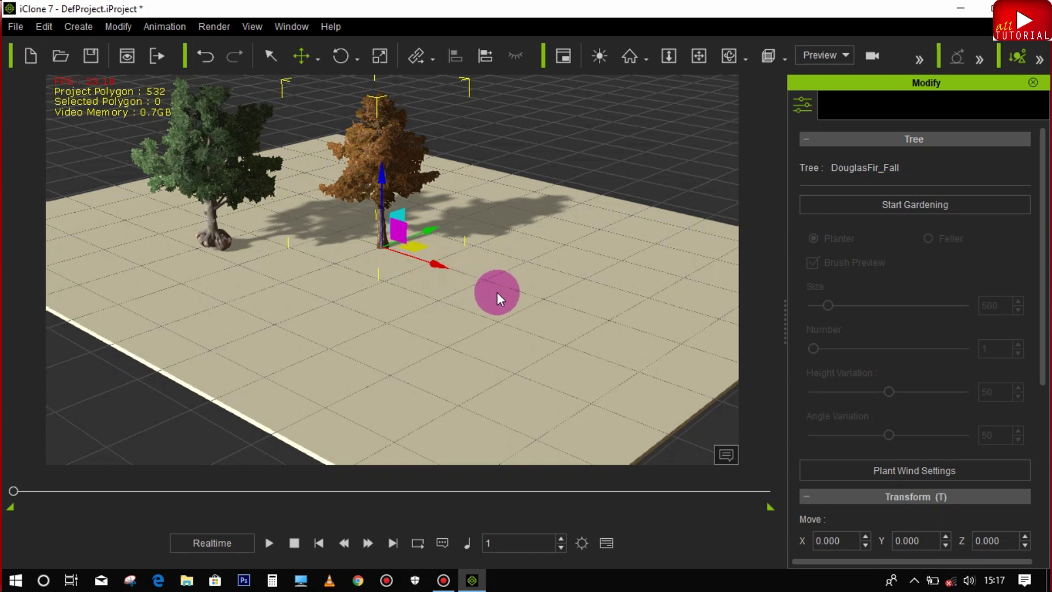
mouse_move(432, 265)
left_mouse_down()
mouse_move(288, 241)
mouse_move(412, 268)
mouse_move(423, 281)
left_mouse_up()
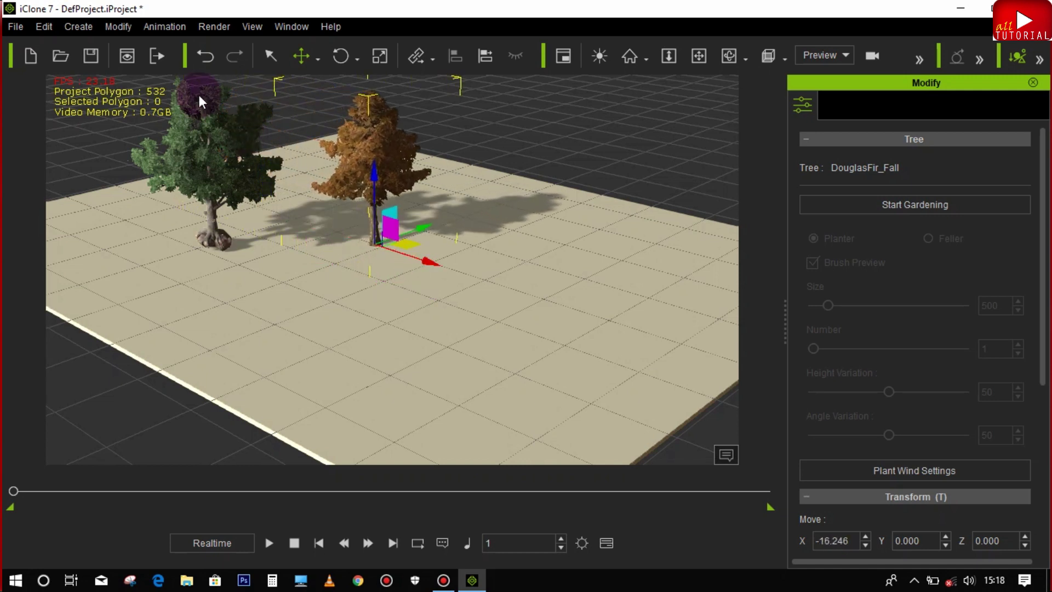
- Add a Maple SpeedTree and move it clear of the Douglas fir to about X 249, Y -368
left_click(118, 28)
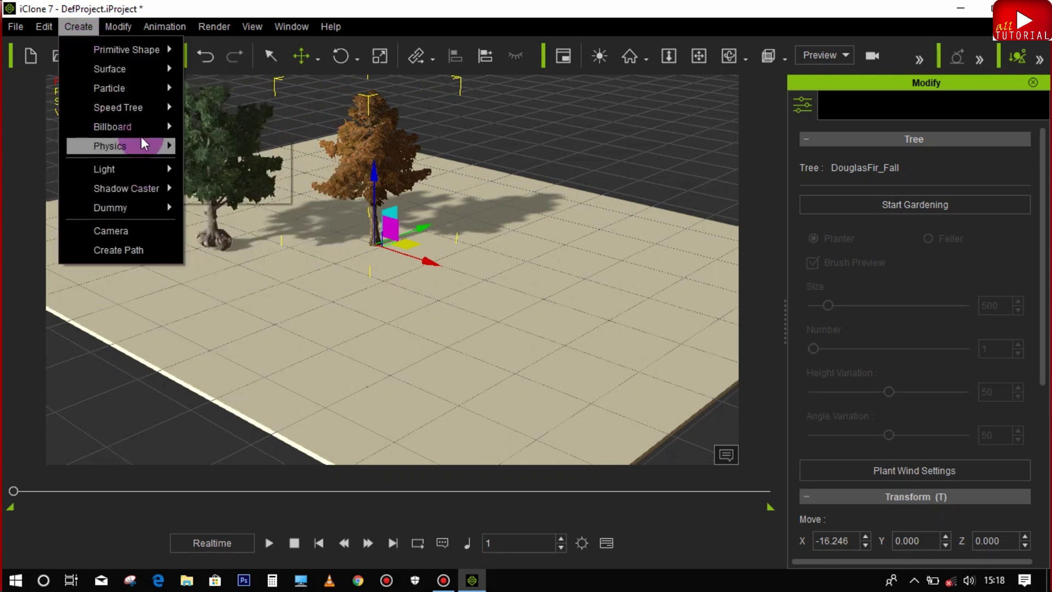
mouse_move(150, 107)
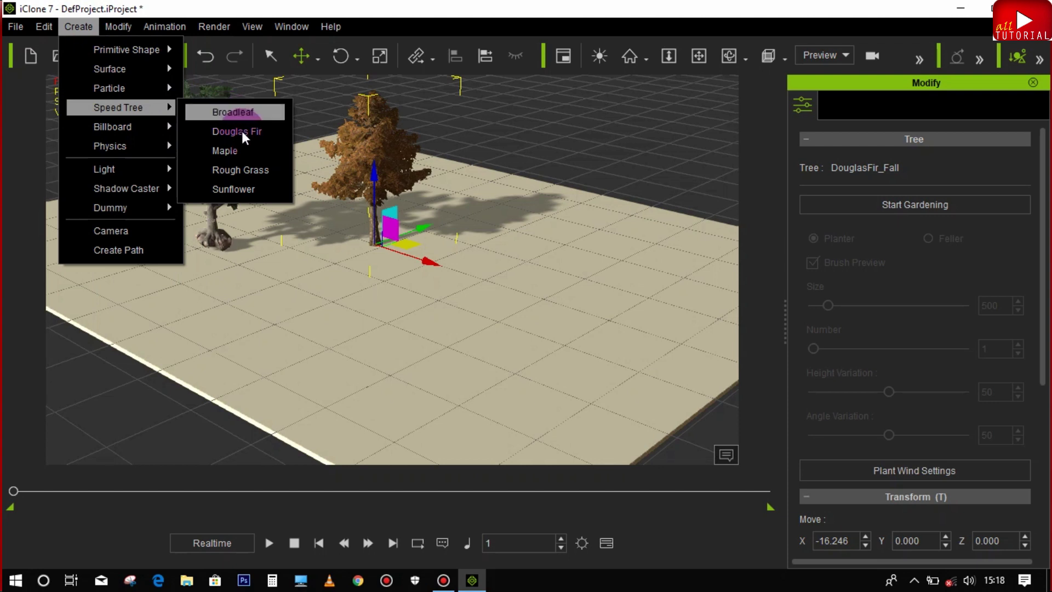
left_click(235, 150)
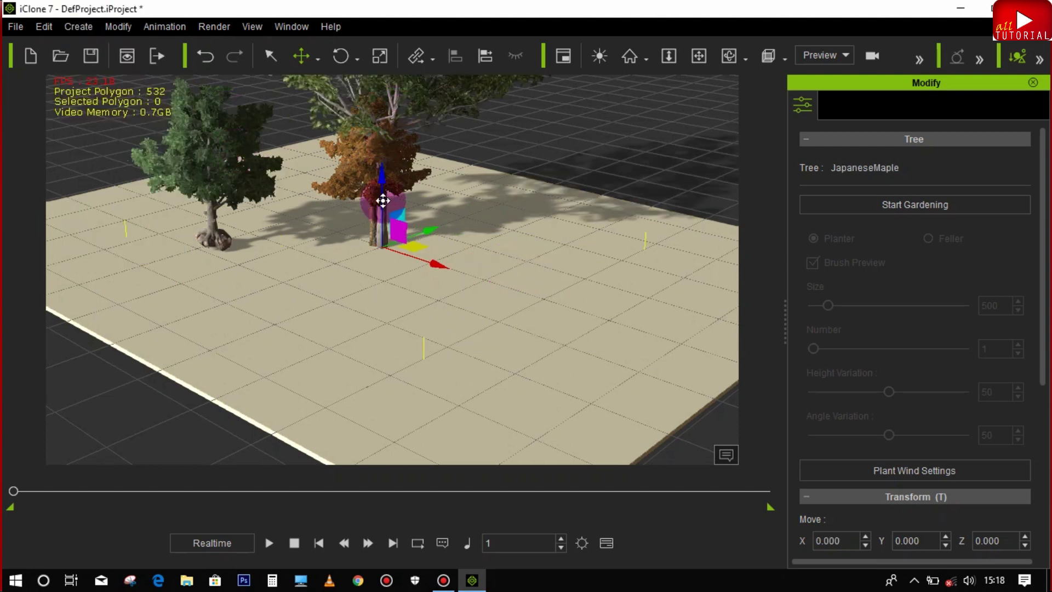
left_click_drag(435, 266, 301, 286)
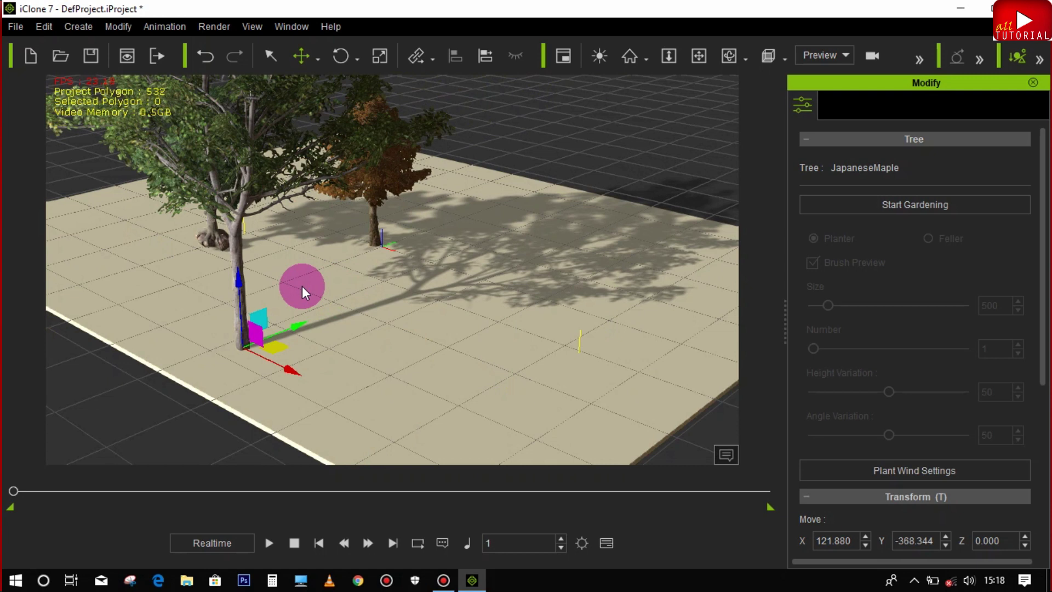
left_click_drag(308, 322, 287, 368)
mouse_move(232, 330)
left_mouse_down()
mouse_move(65, 237)
mouse_move(369, 393)
mouse_move(370, 372)
left_mouse_up()
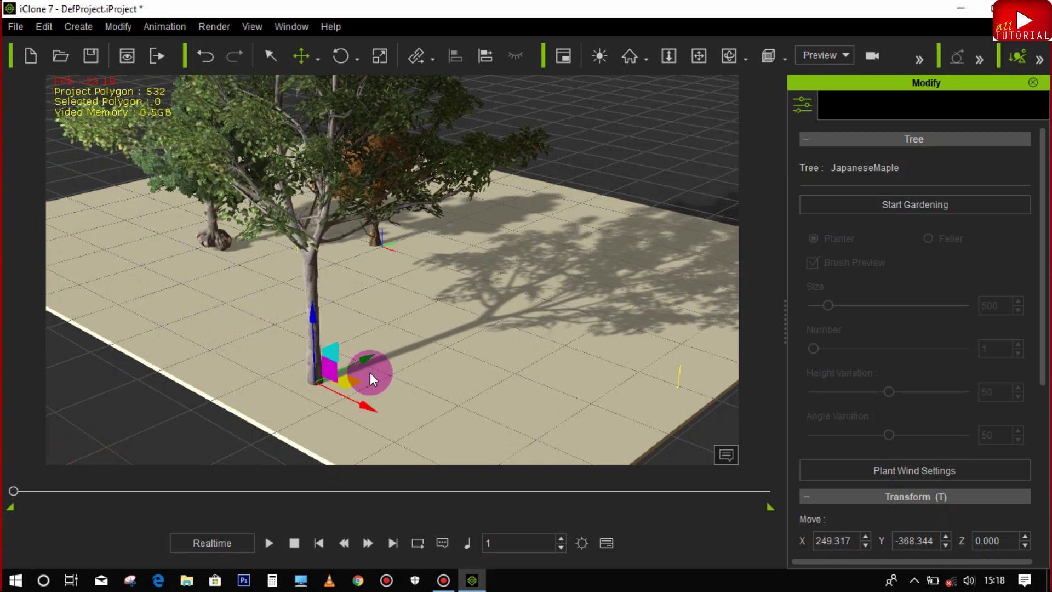
- Scale the maple down uniformly to a small tree and move it near the floor's edge at about X -29, Y -427
left_click(380, 56)
left_click(341, 383)
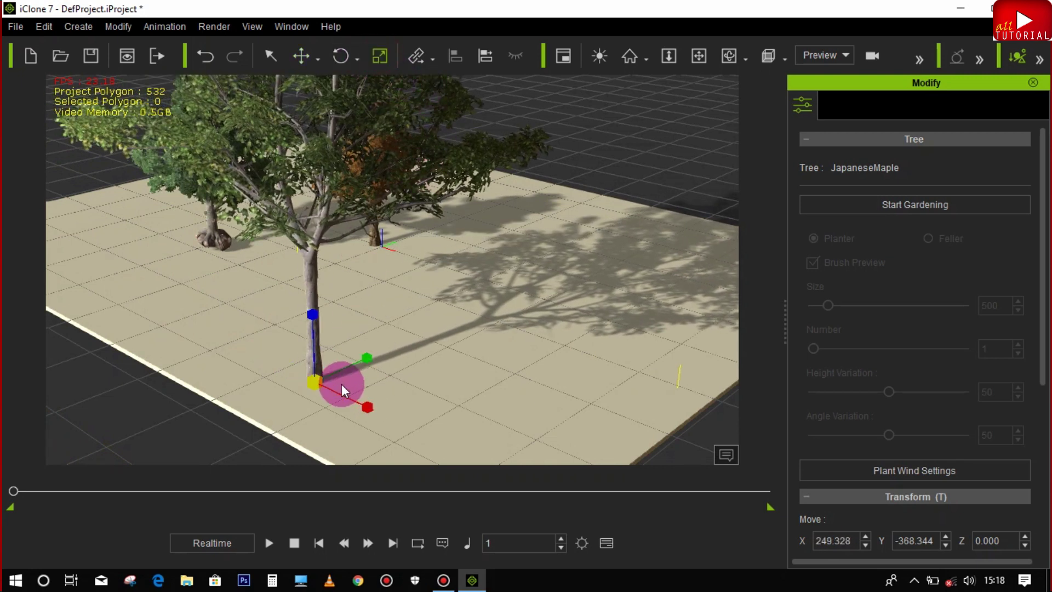
mouse_move(316, 382)
left_mouse_down()
mouse_move(247, 362)
mouse_move(200, 445)
mouse_move(199, 539)
mouse_move(277, 117)
left_mouse_up()
left_click(298, 55)
left_click_drag(327, 416, 193, 292)
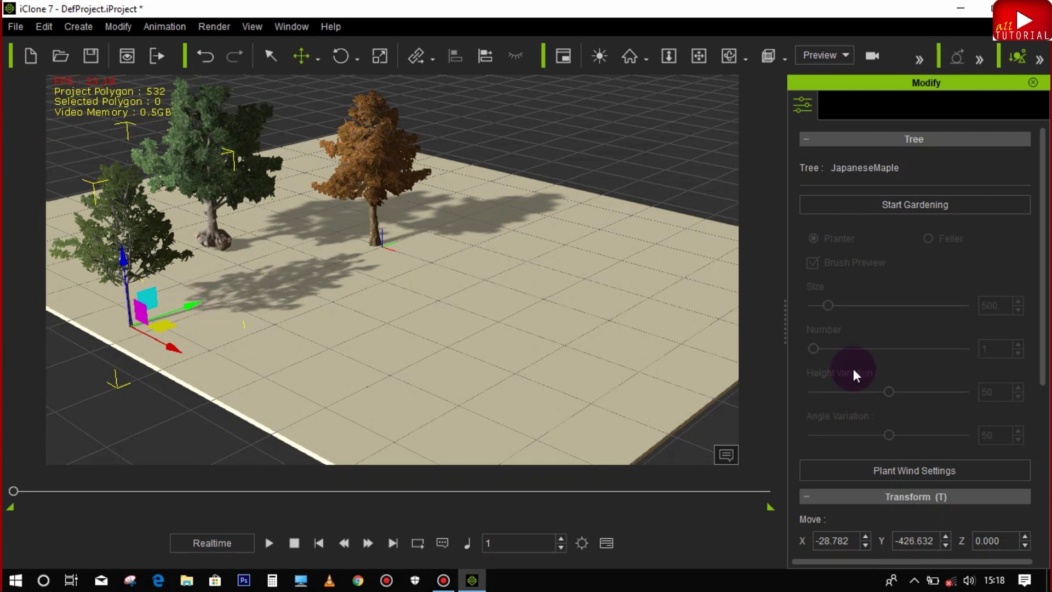
- Add a Rough Grass SpeedTree and move it beside the maple to about X -70, Y -322
left_click(88, 26)
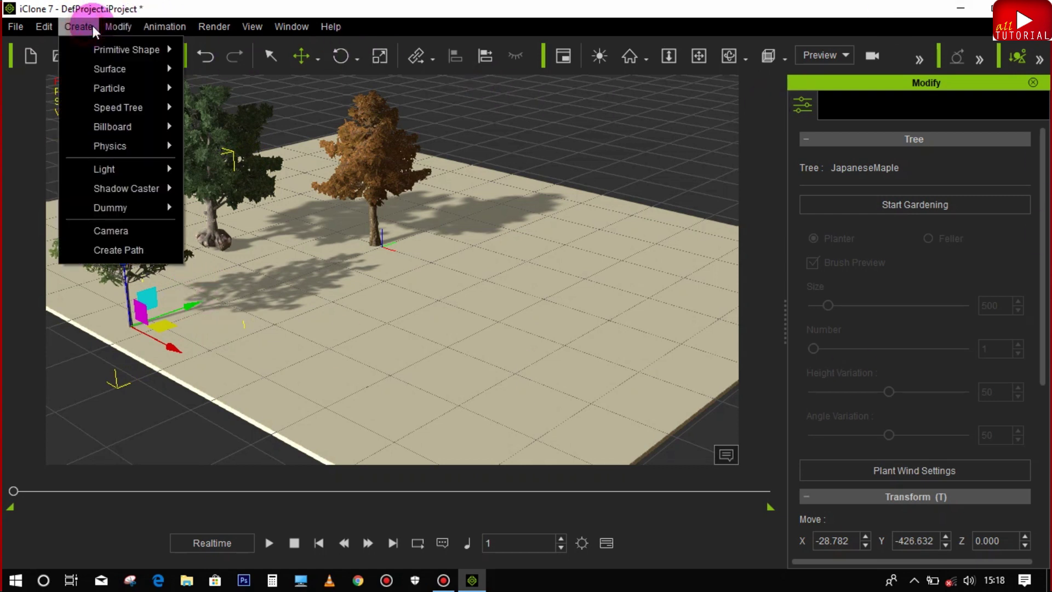
mouse_move(116, 110)
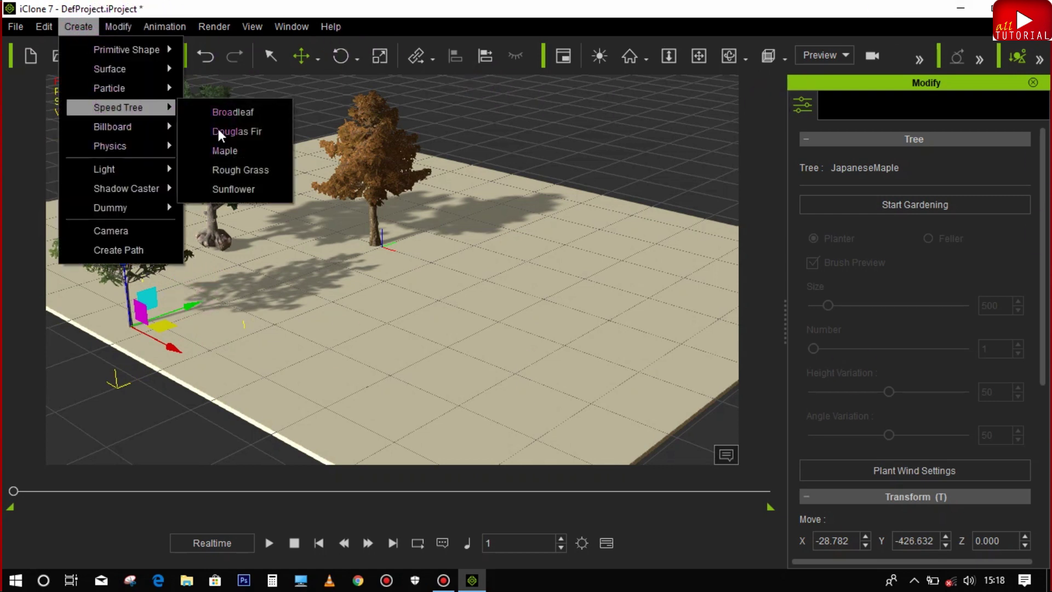
left_click(228, 166)
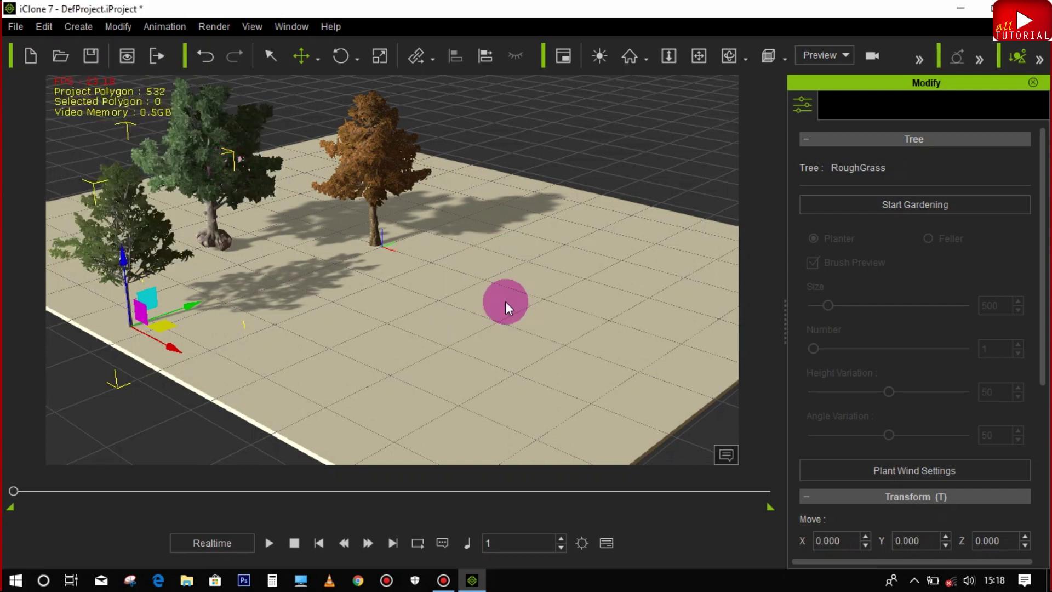
left_click_drag(409, 263, 396, 255)
left_click_drag(400, 215, 159, 304)
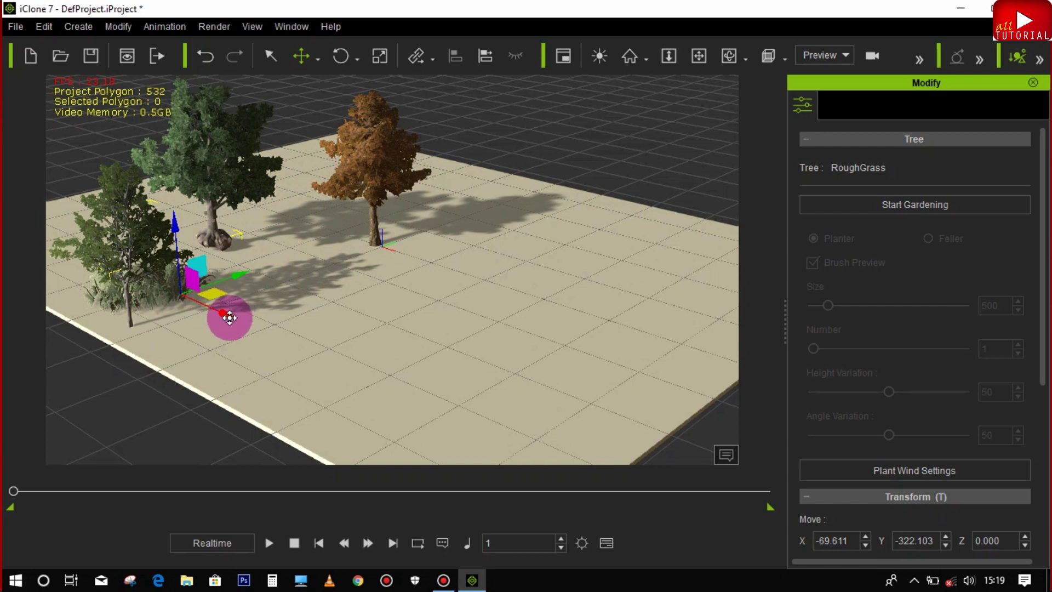
- Duplicate the rough grass repeatedly into a dense patch near the maple, placing the last copy by the broadleaf tree at about X -224, Y -194
left_click_drag(226, 316, 305, 404)
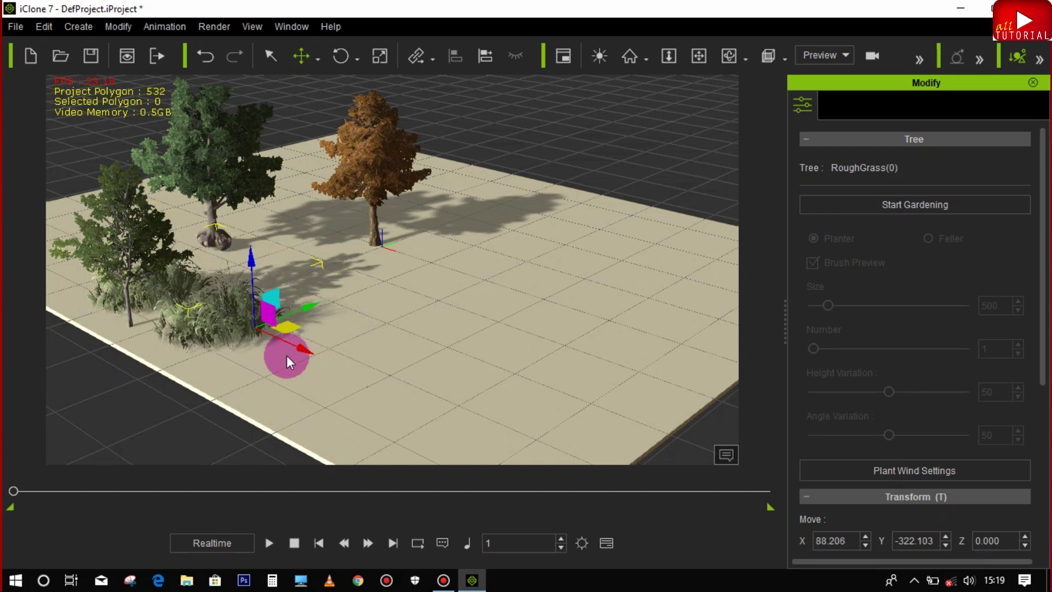
left_click_drag(292, 345, 411, 312)
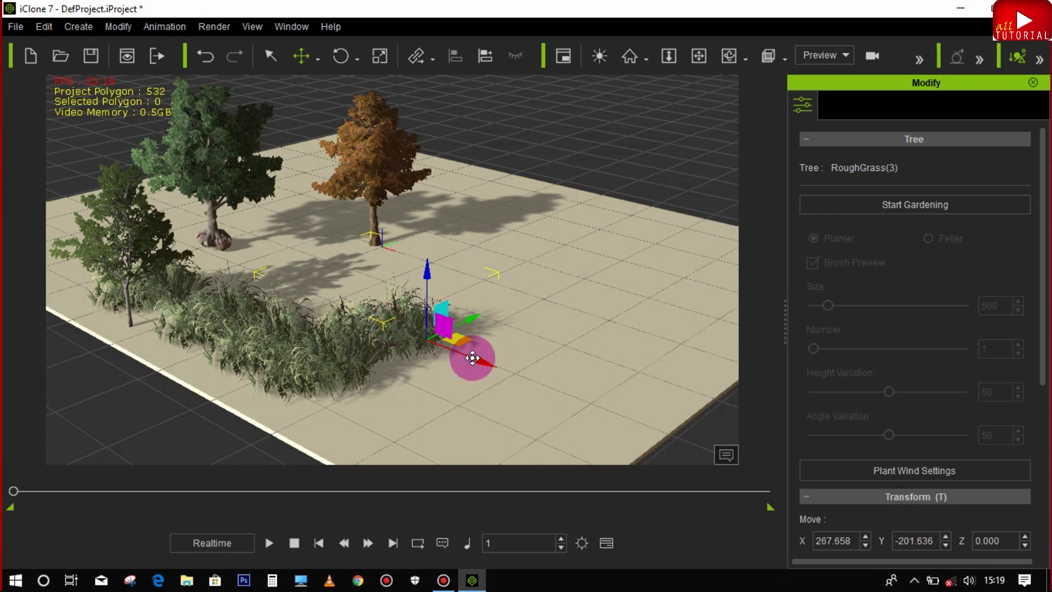
left_click_drag(426, 336, 488, 219)
left_click_drag(514, 287, 330, 248)
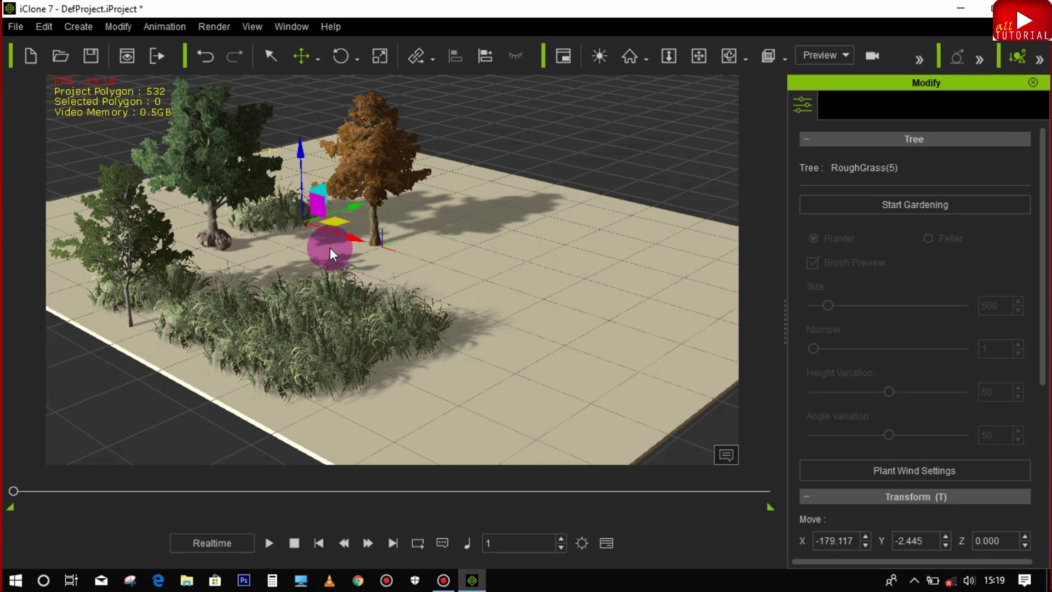
left_click_drag(335, 204, 249, 233)
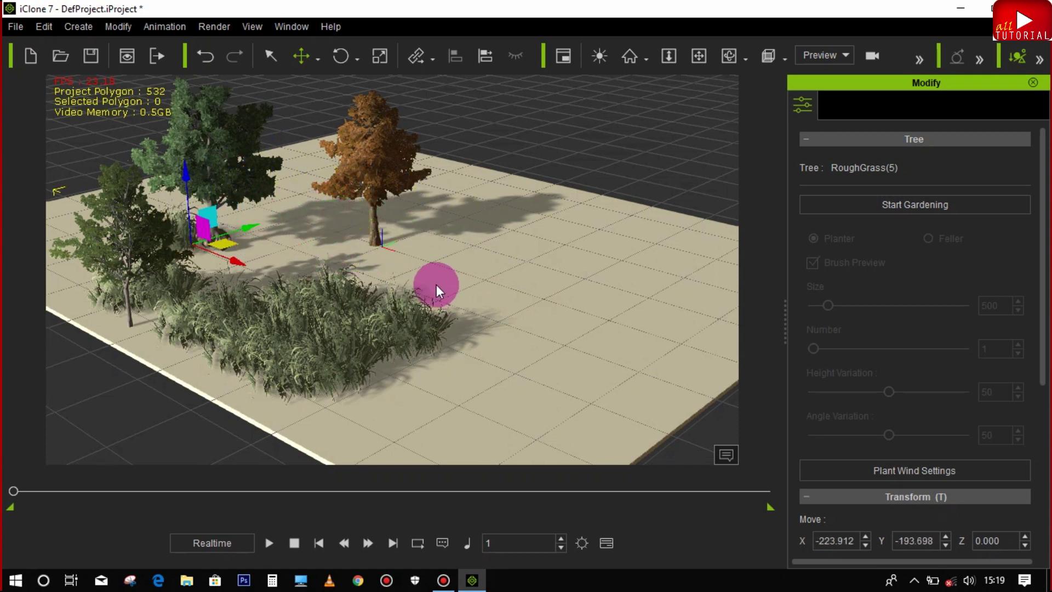
scroll(331, 299, "up", 5)
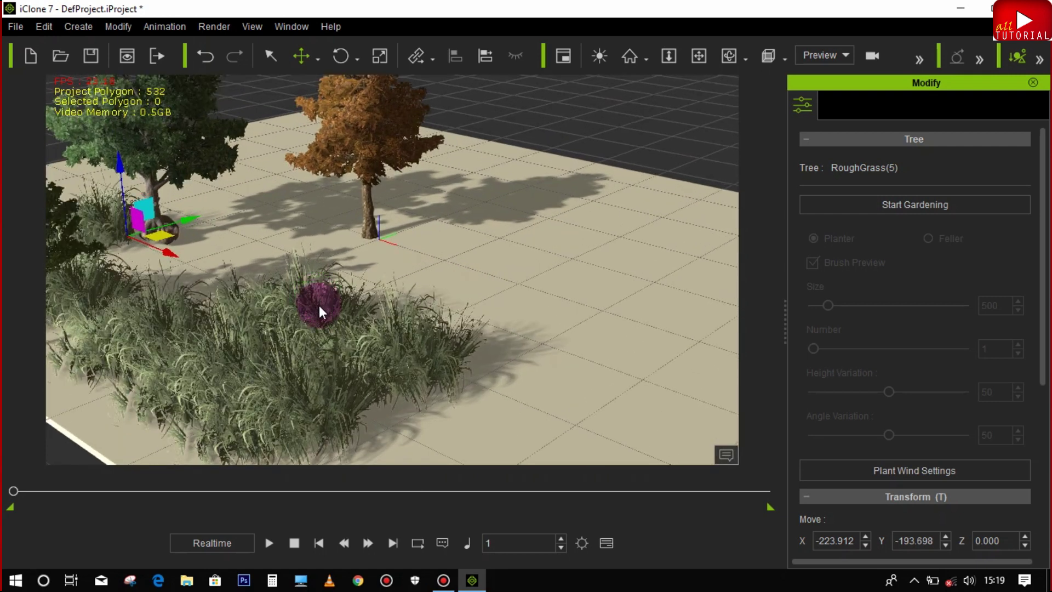
left_click(728, 57)
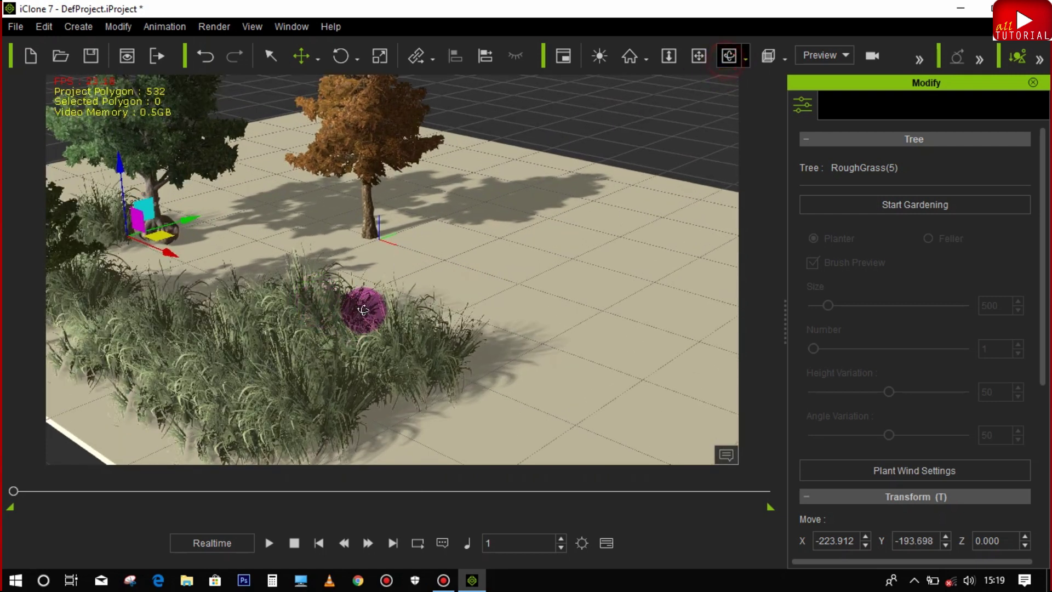
- Add a spot light to the scene
mouse_move(400, 278)
left_mouse_down()
mouse_move(390, 281)
mouse_move(416, 315)
mouse_move(448, 318)
left_mouse_up()
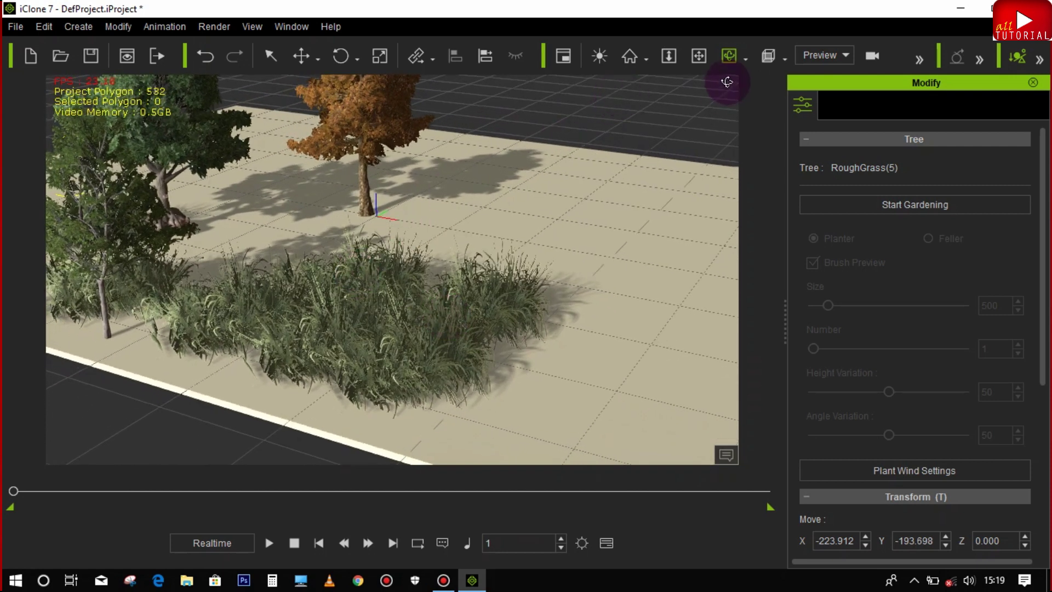
left_click(698, 57)
left_click_drag(521, 291, 514, 291)
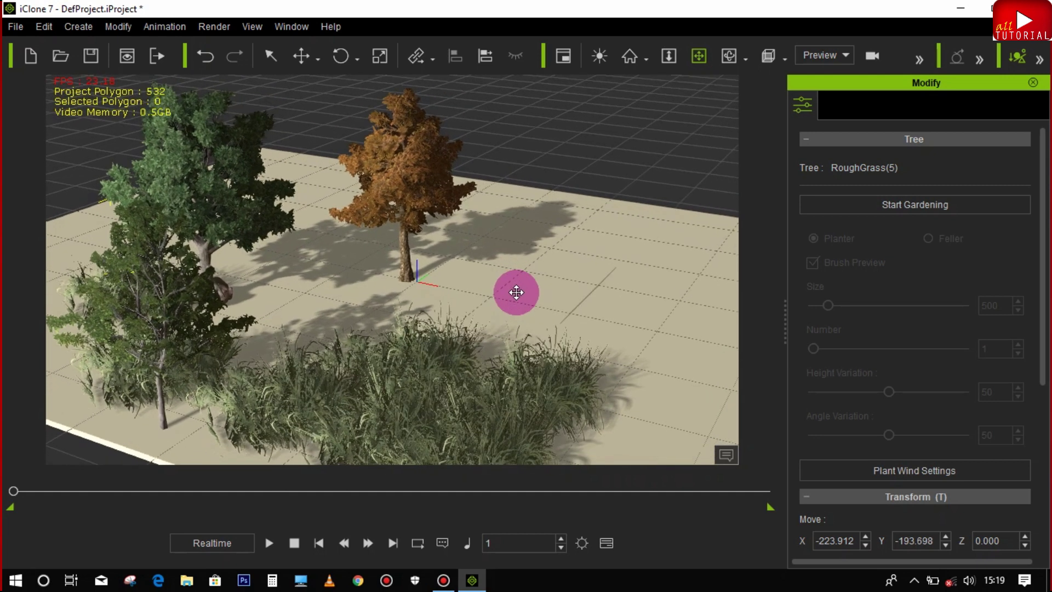
left_click(81, 26)
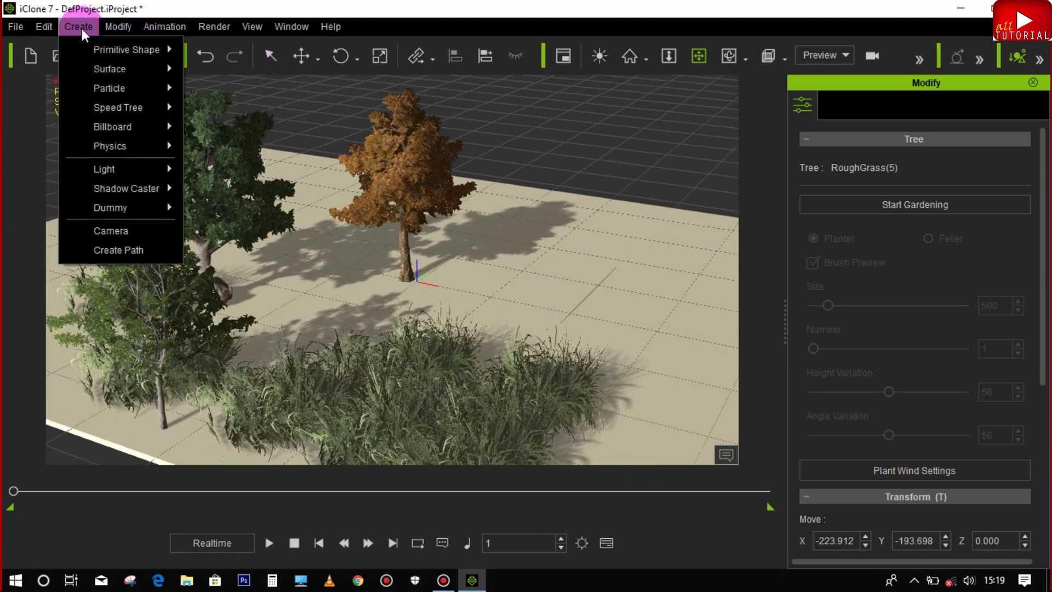
left_click(110, 167)
left_click(127, 148)
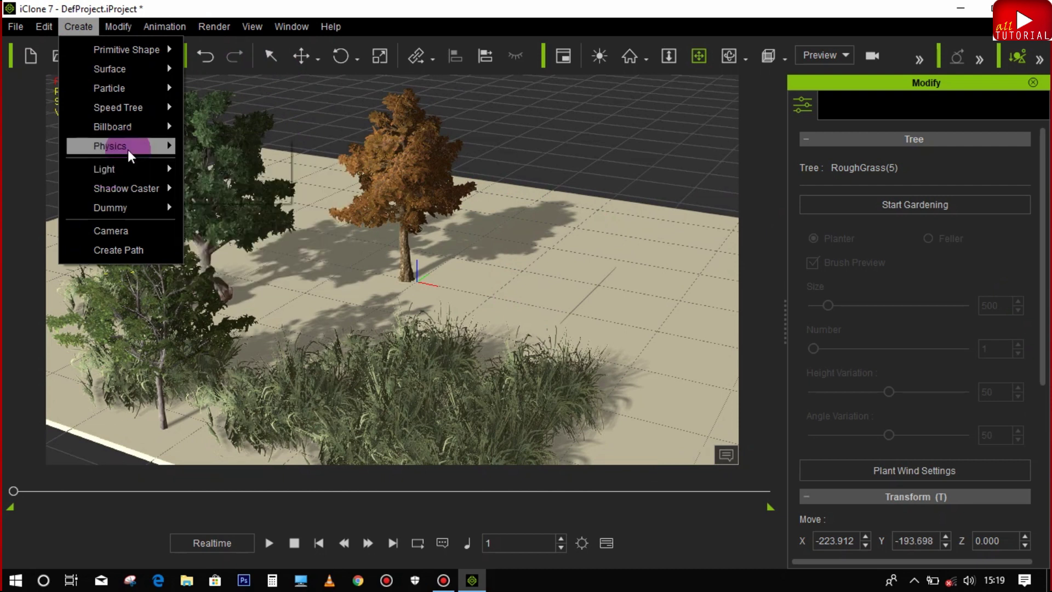
left_click(129, 166)
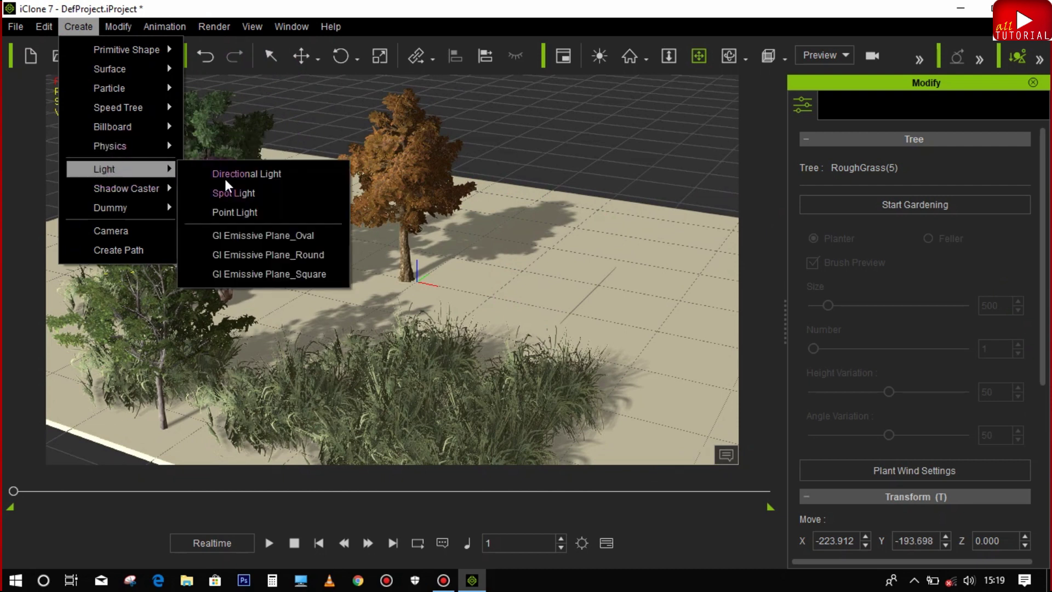
left_click(242, 193)
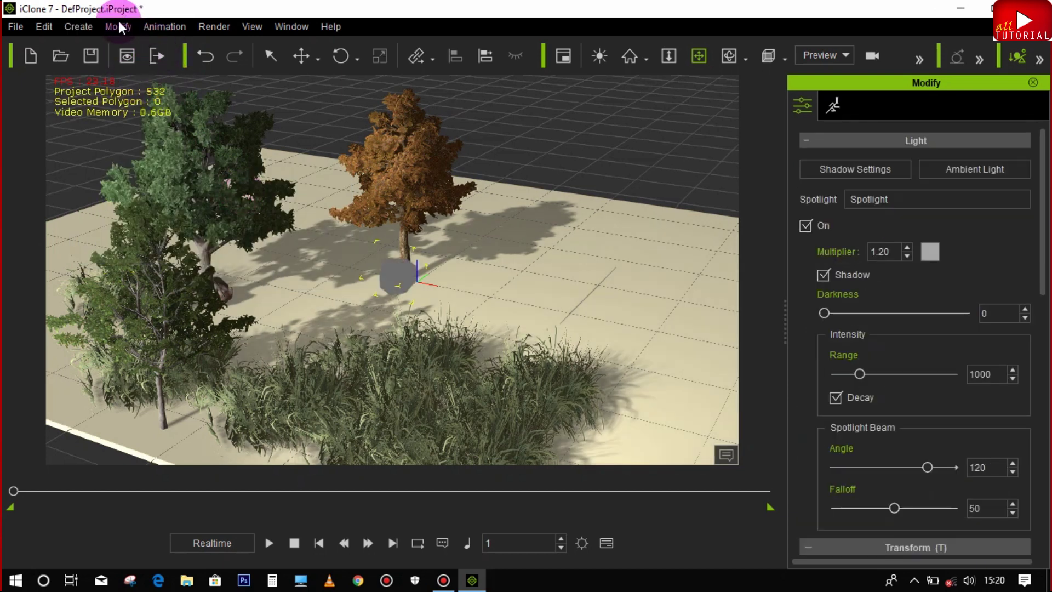
- Add a Sunflower SpeedTree to the scene
left_click(83, 26)
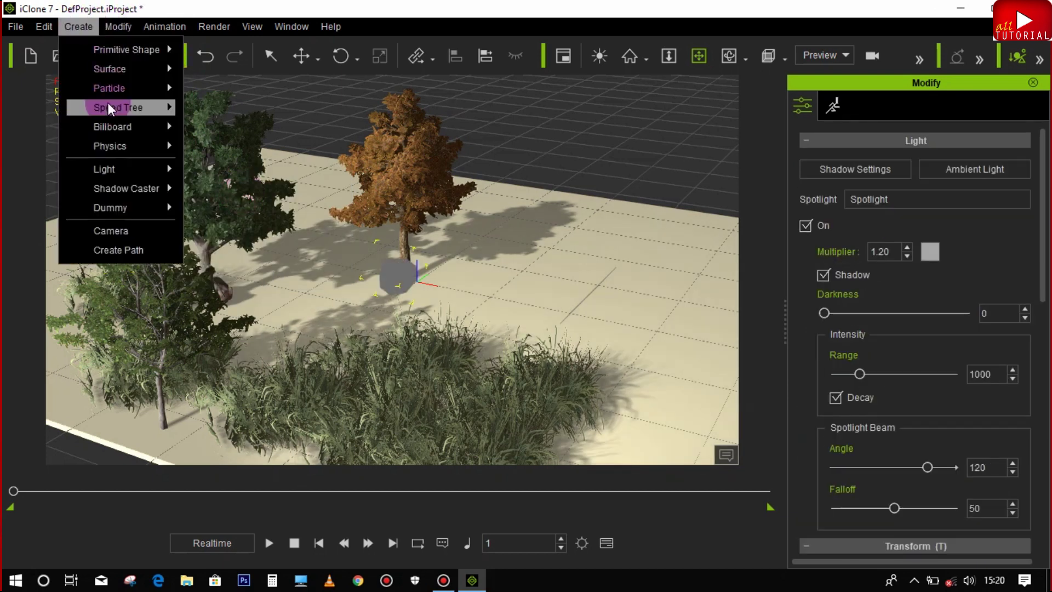
left_click(137, 107)
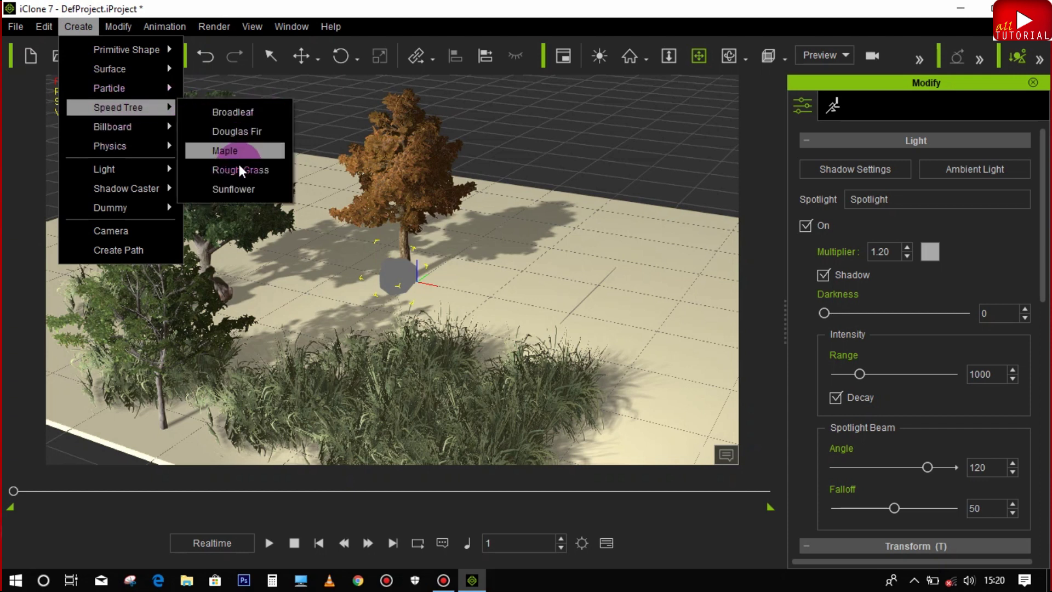
left_click(236, 189)
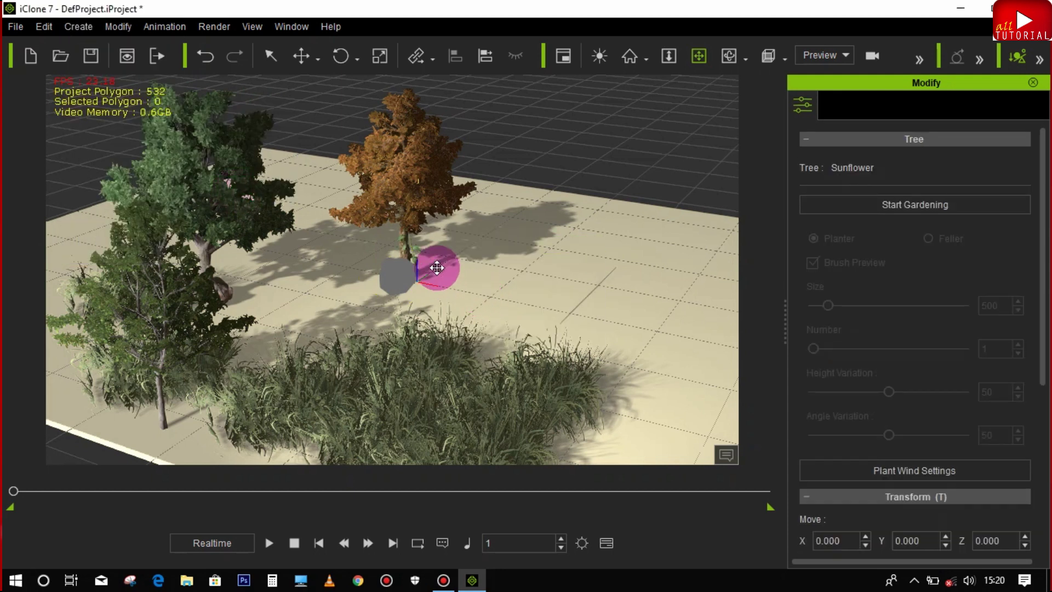
- Move the sunflower beyond the Douglas fir to about X 31, Y 239, Z -35 and rotate it in place
left_click(299, 61)
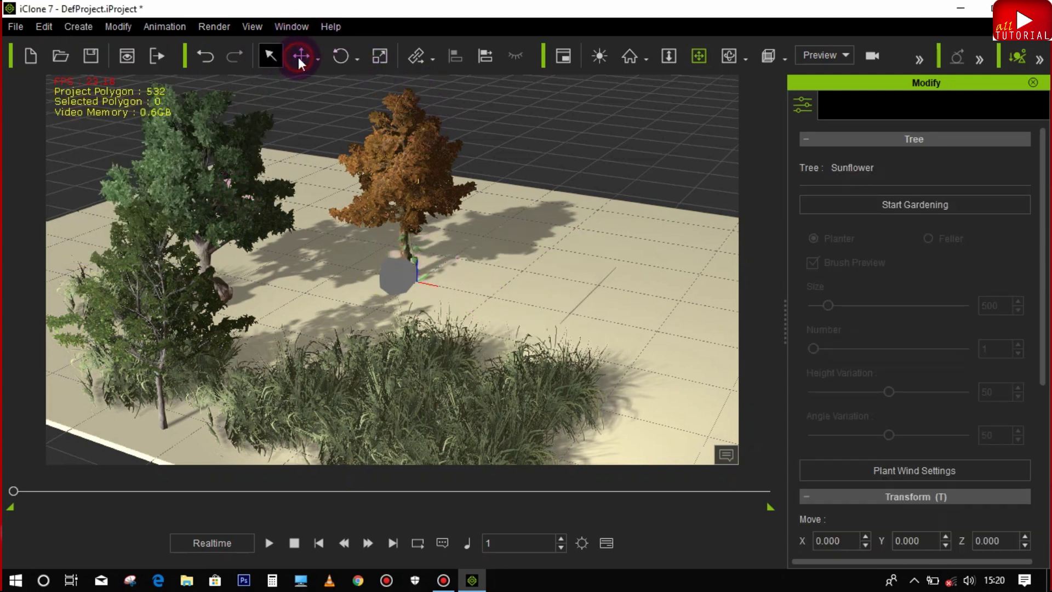
left_click_drag(491, 303, 373, 281)
left_click_drag(356, 236, 554, 258)
left_click_drag(505, 172, 572, 268)
left_click(338, 57)
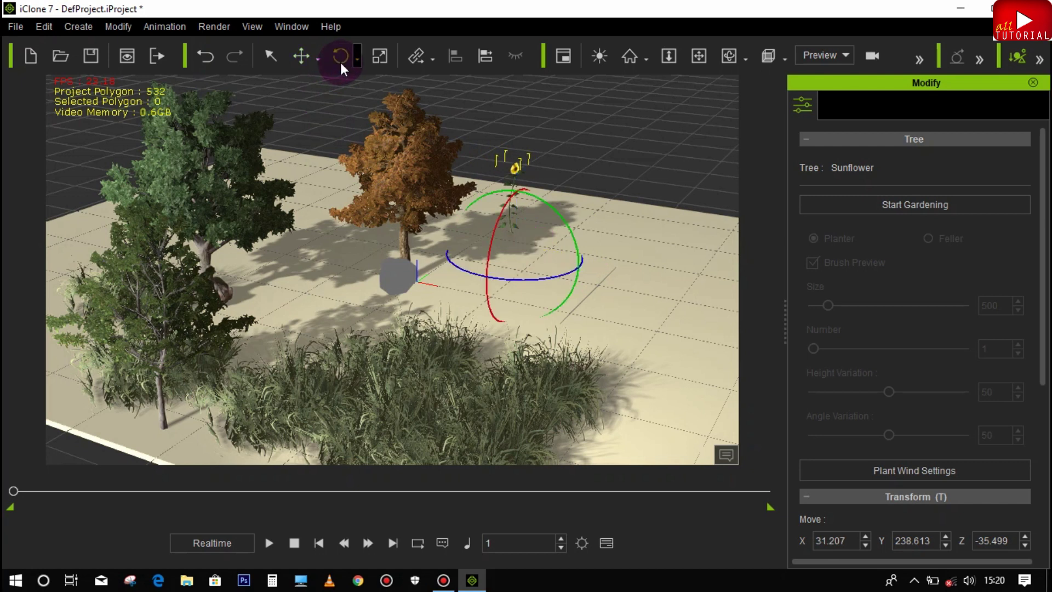
left_click_drag(488, 278, 287, 332)
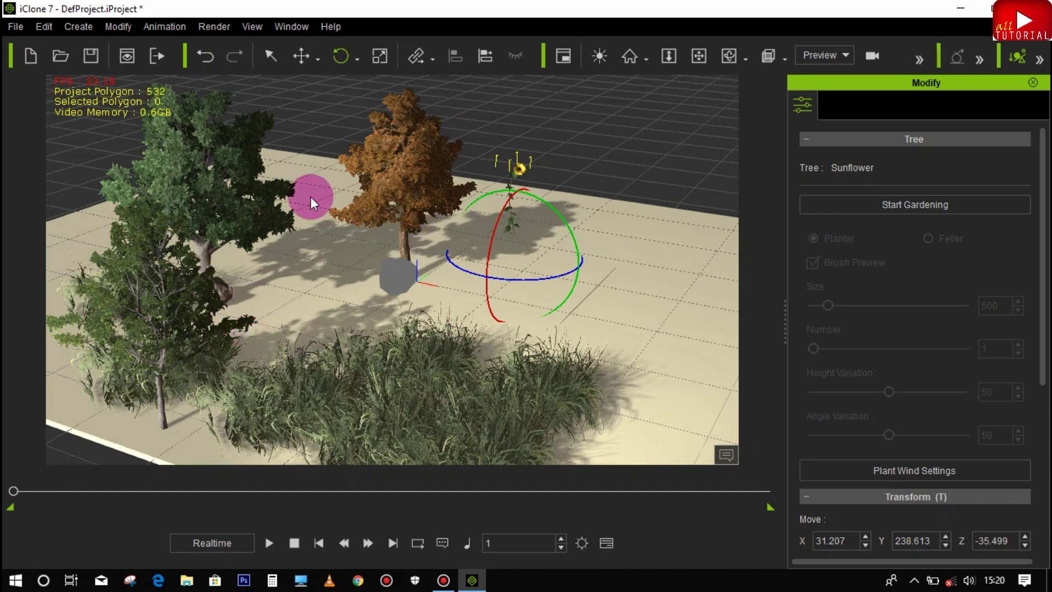
- Select the small maple at the floor's edge and rotate it, adjusting its rotation again at frame 18
left_click(271, 57)
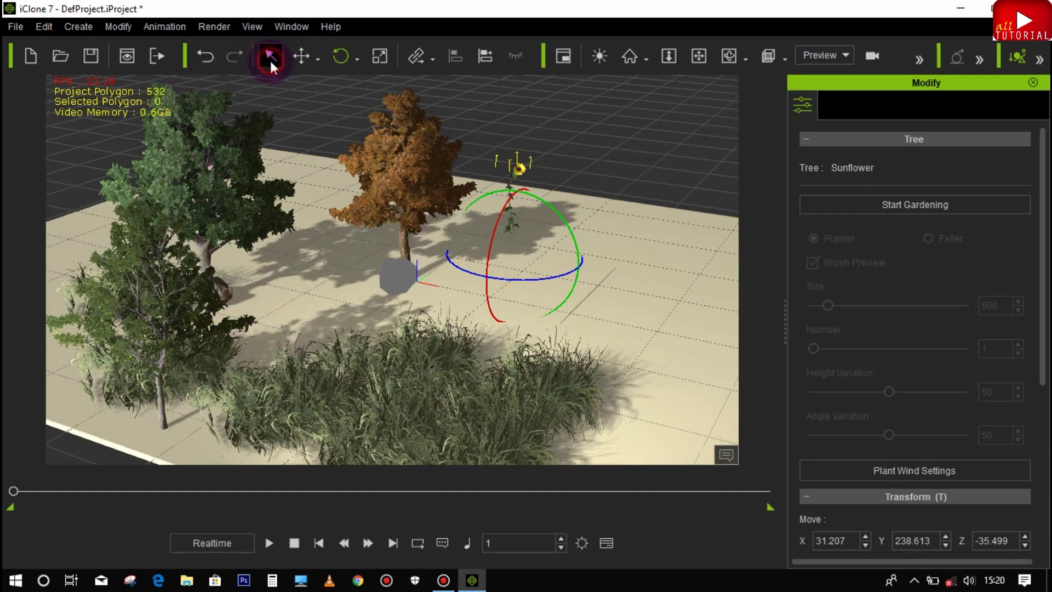
left_click(173, 277)
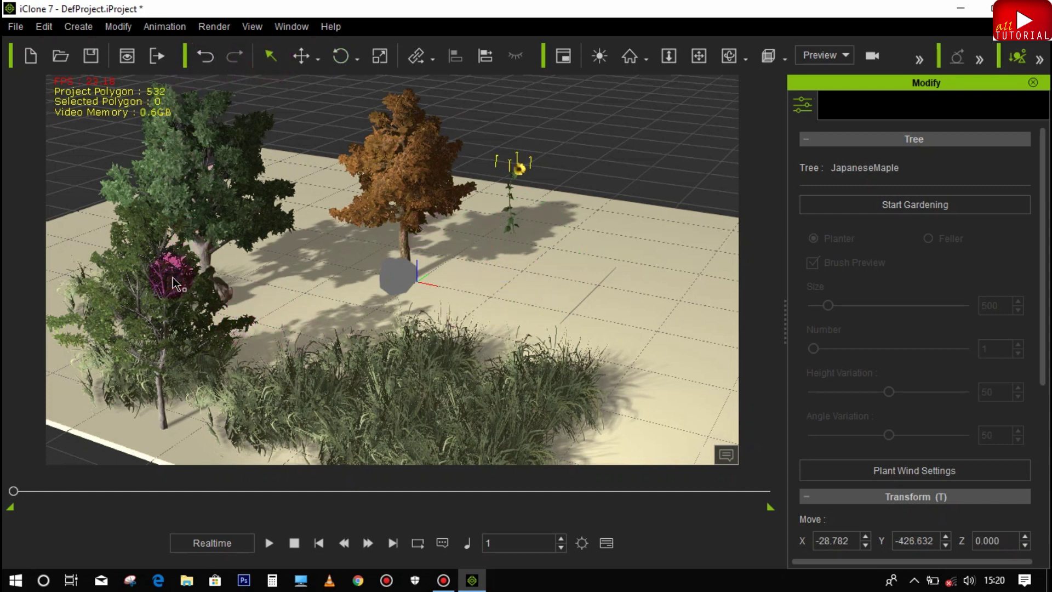
left_click(336, 56)
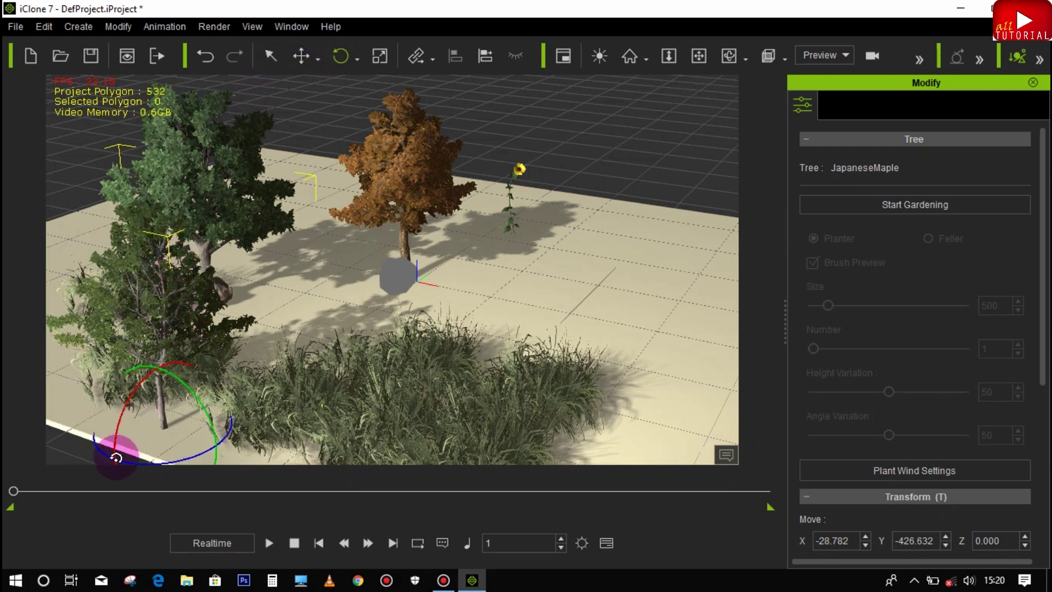
mouse_move(170, 460)
left_mouse_down()
mouse_move(203, 458)
mouse_move(188, 446)
mouse_move(209, 437)
mouse_move(204, 423)
mouse_move(229, 447)
left_mouse_up()
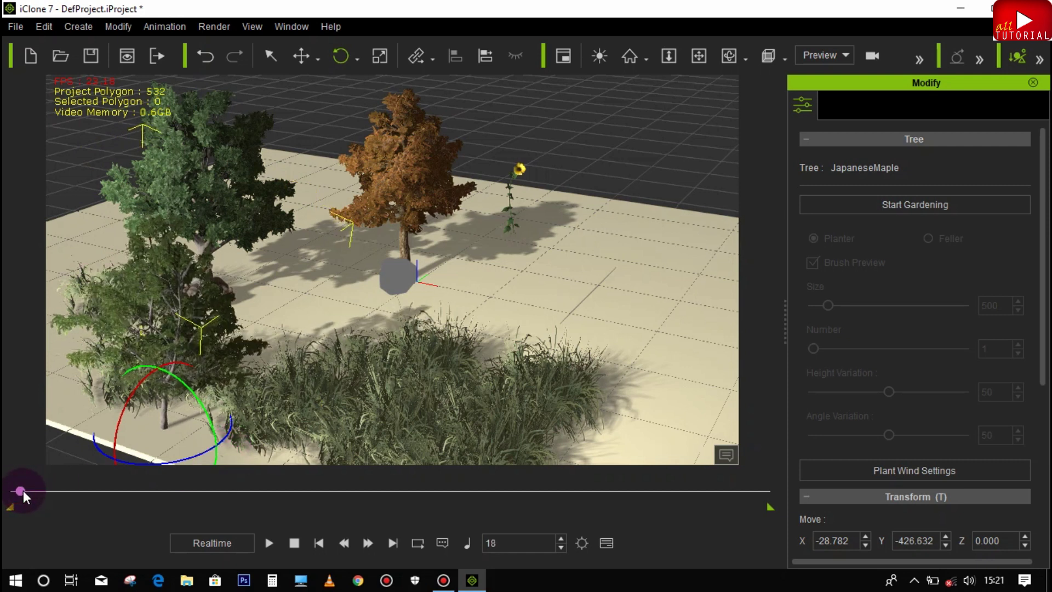
left_click_drag(149, 462, 189, 394)
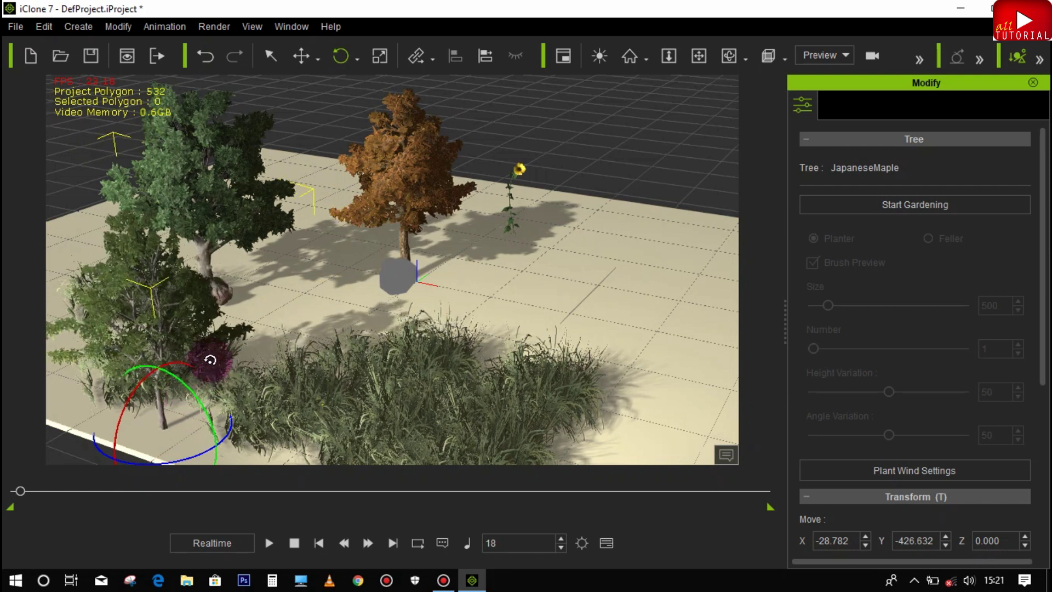
- Scrub the timeline from the first frame to frame 60 and rotate the small maple there
left_click(12, 492)
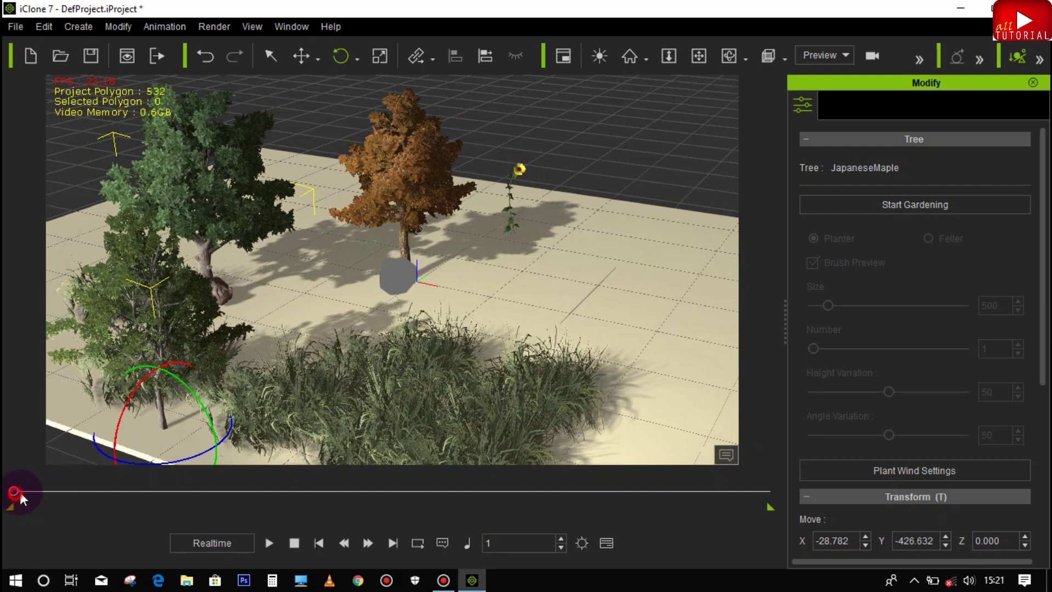
left_click_drag(30, 492, 30, 491)
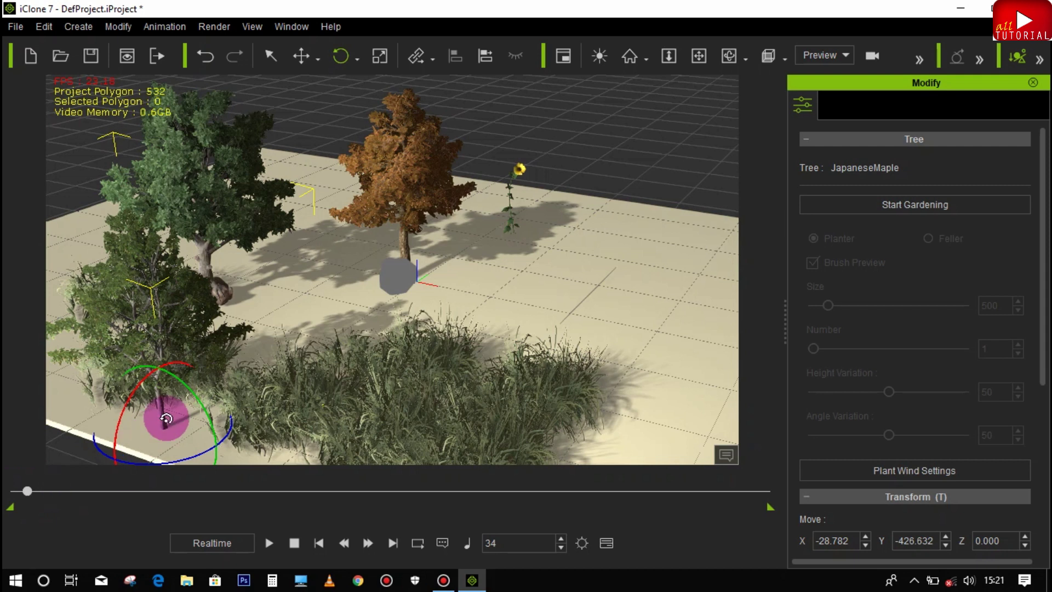
left_click_drag(188, 389, 191, 390)
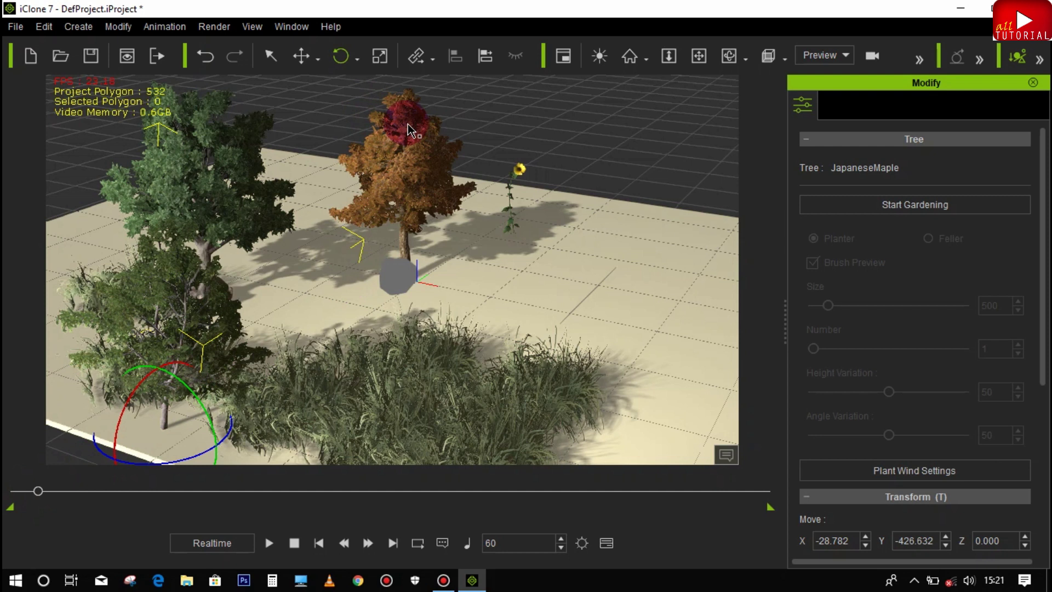
- Select the orange Douglas fir and rotate it slightly at frame 60
key("Escape")
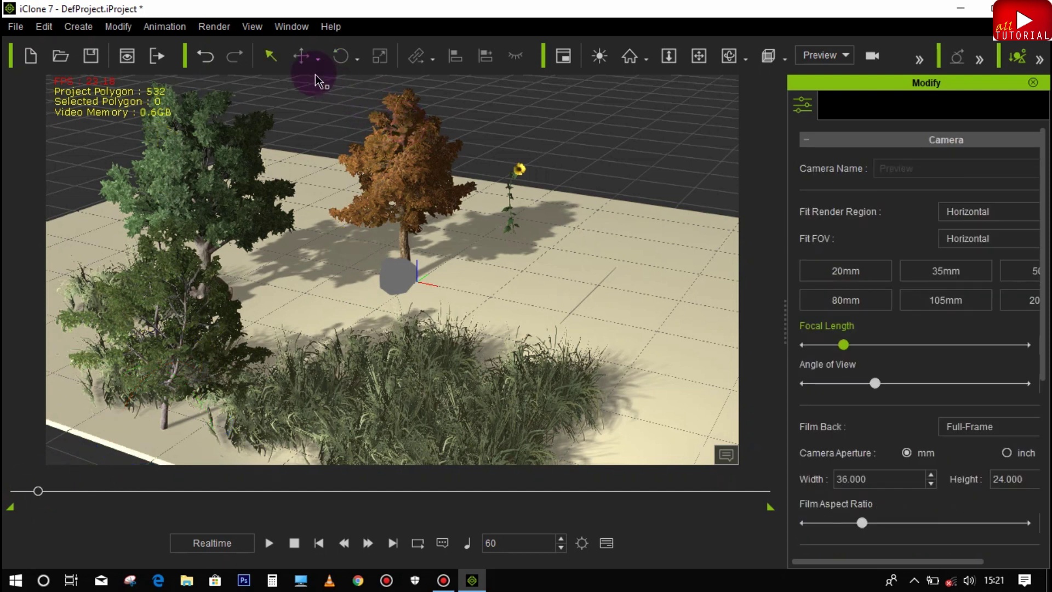
left_click(271, 56)
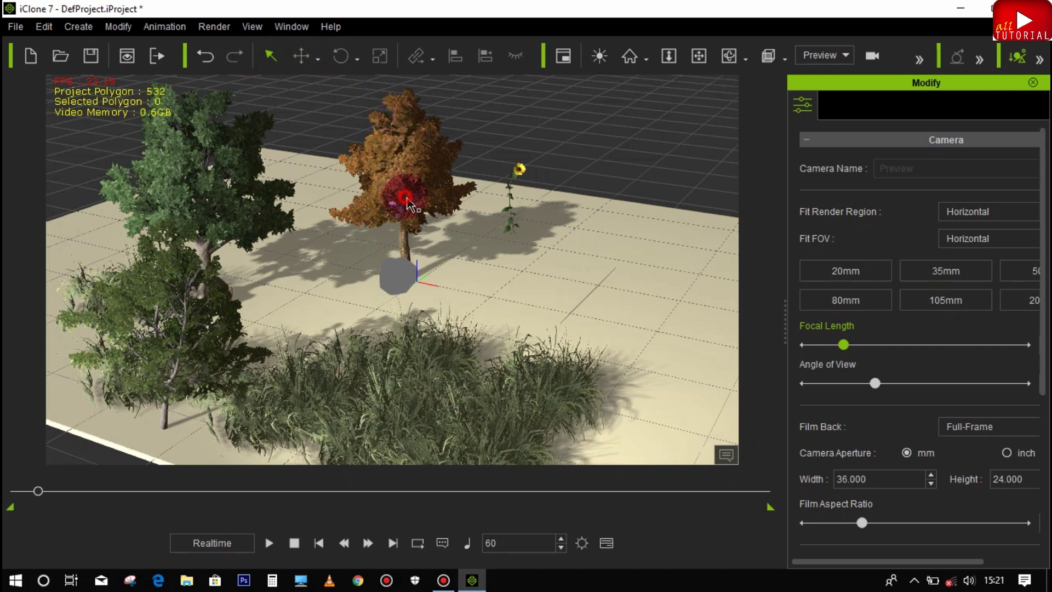
left_click(381, 137)
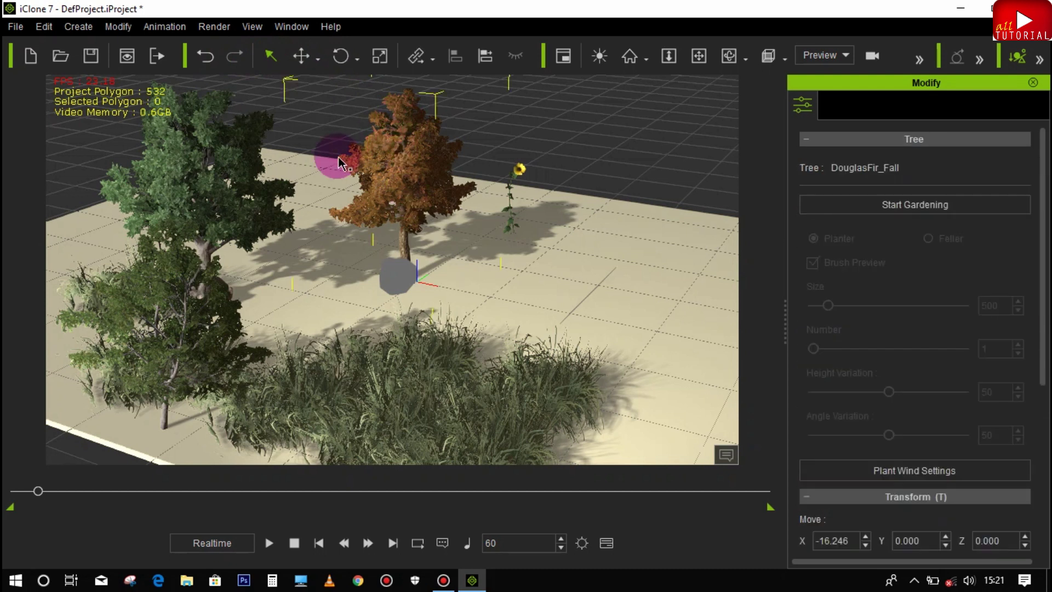
left_click(341, 56)
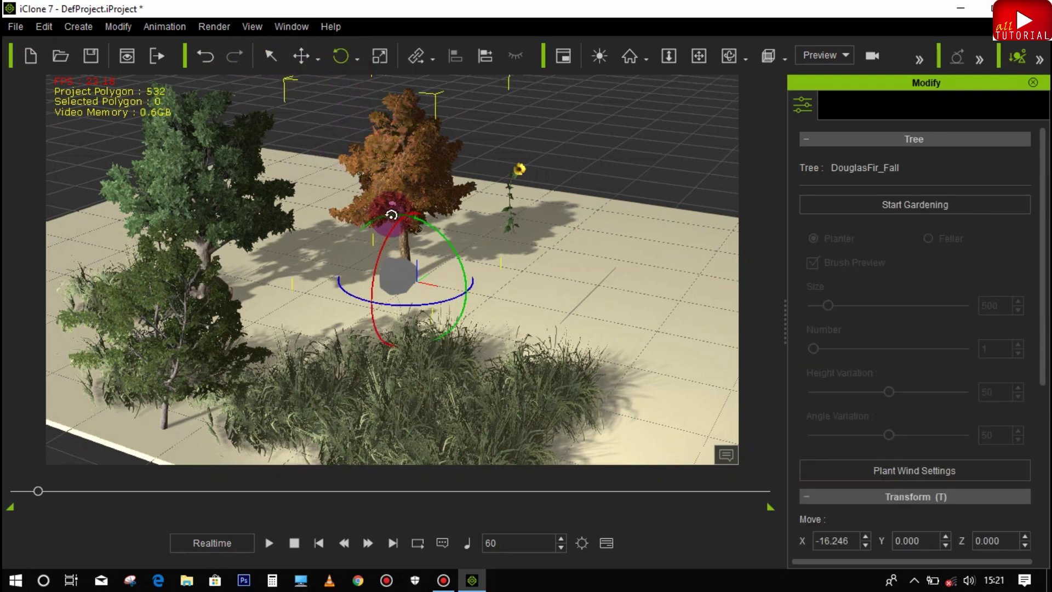
left_click_drag(376, 272, 329, 277)
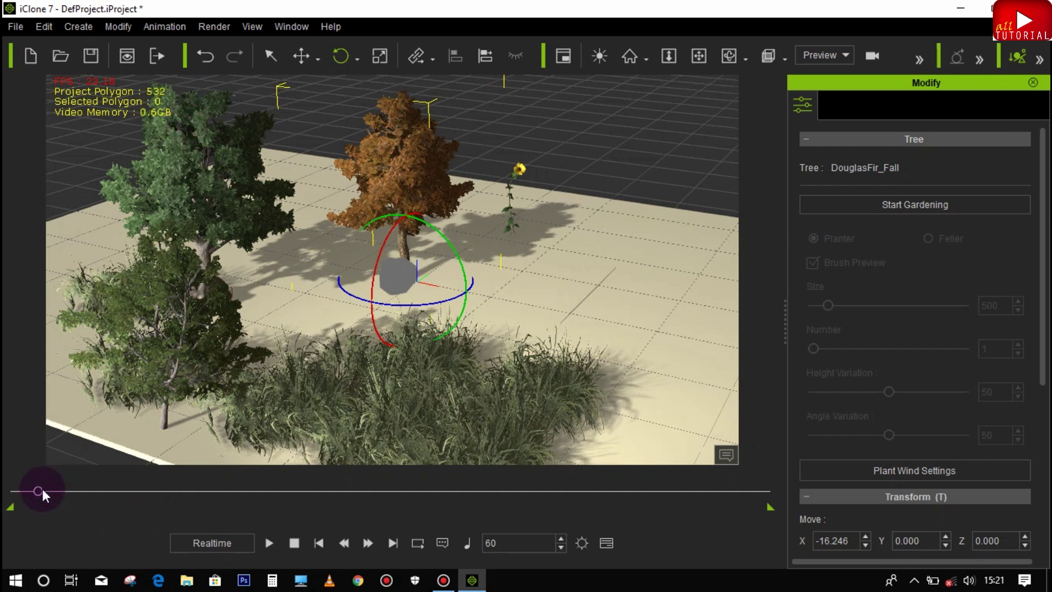
- Play the scene from the start of the timeline, check a few frames and place the playhead at frame 21
left_click_drag(24, 490, 11, 491)
left_click(266, 543)
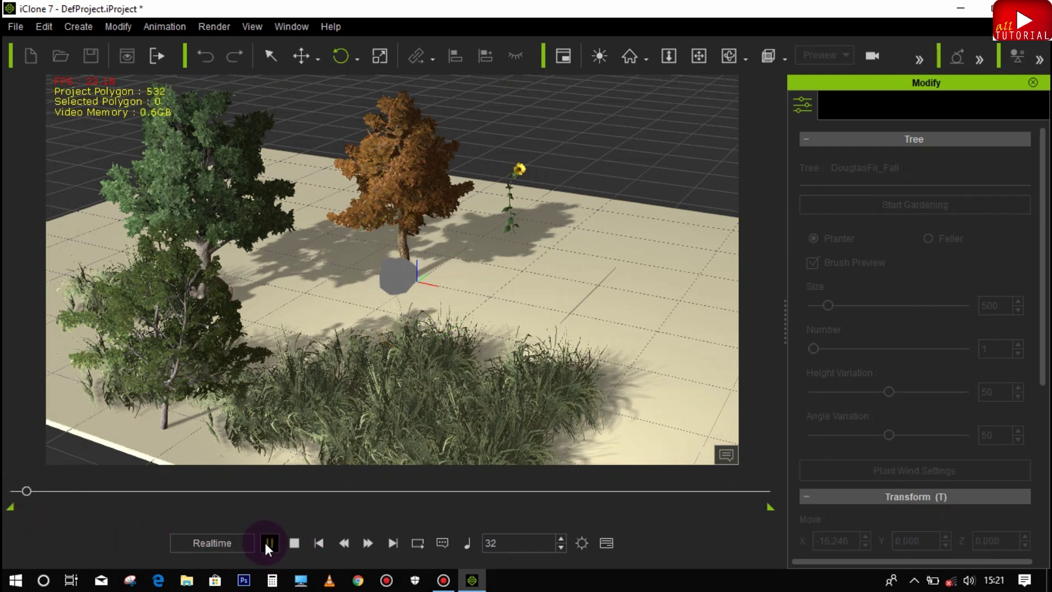
left_click(67, 491)
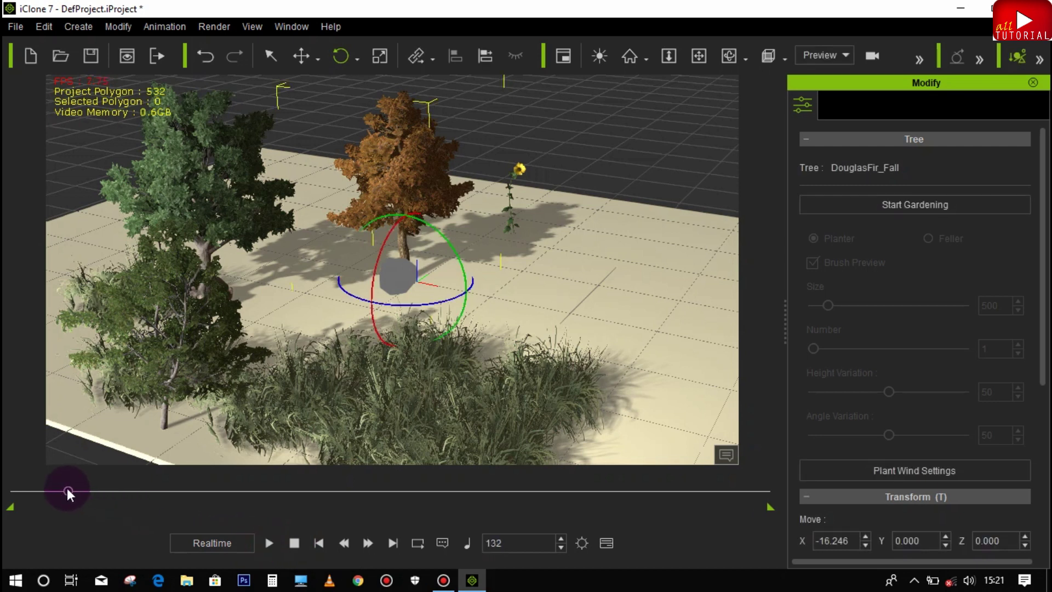
left_click_drag(26, 489, 23, 491)
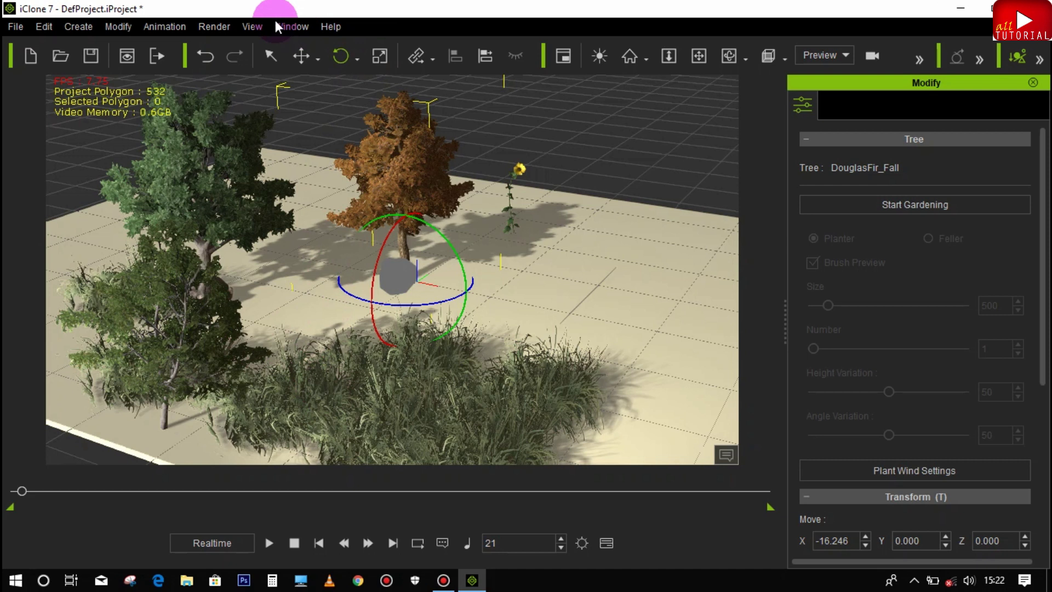
- Render a preview of the current frame and examine the image in Photos using its zoom control
left_click(214, 28)
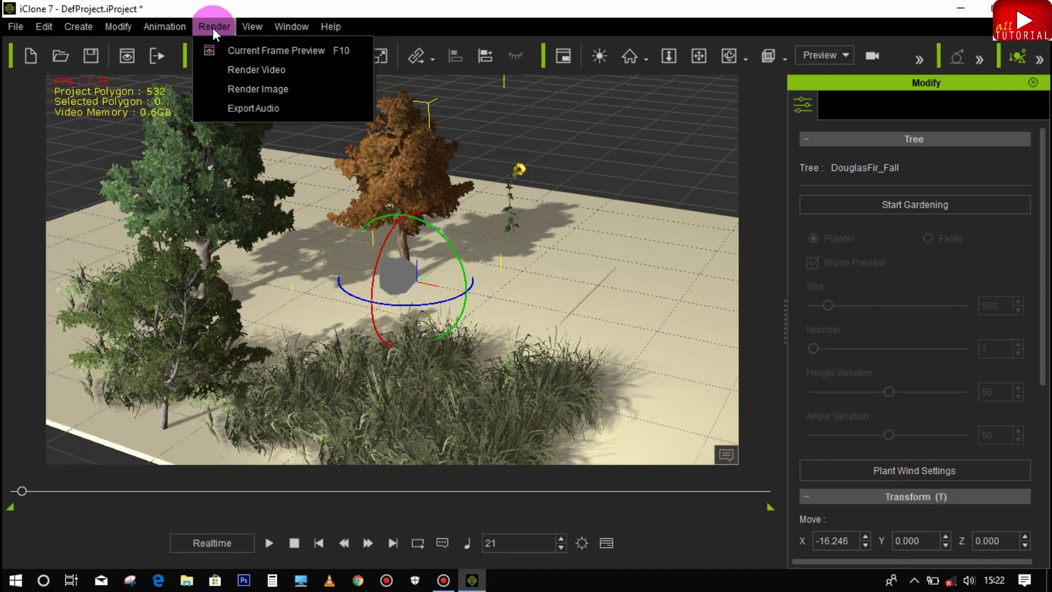
left_click(249, 51)
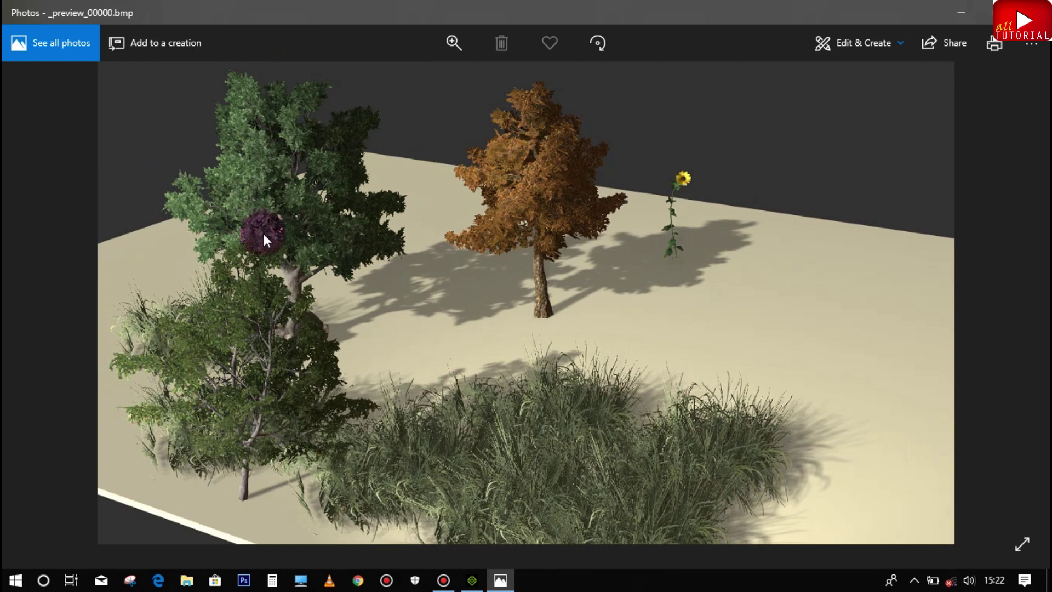
left_click(437, 35)
left_click(452, 35)
left_click(448, 46)
mouse_move(388, 81)
left_mouse_down()
mouse_move(451, 83)
mouse_move(376, 83)
left_mouse_up()
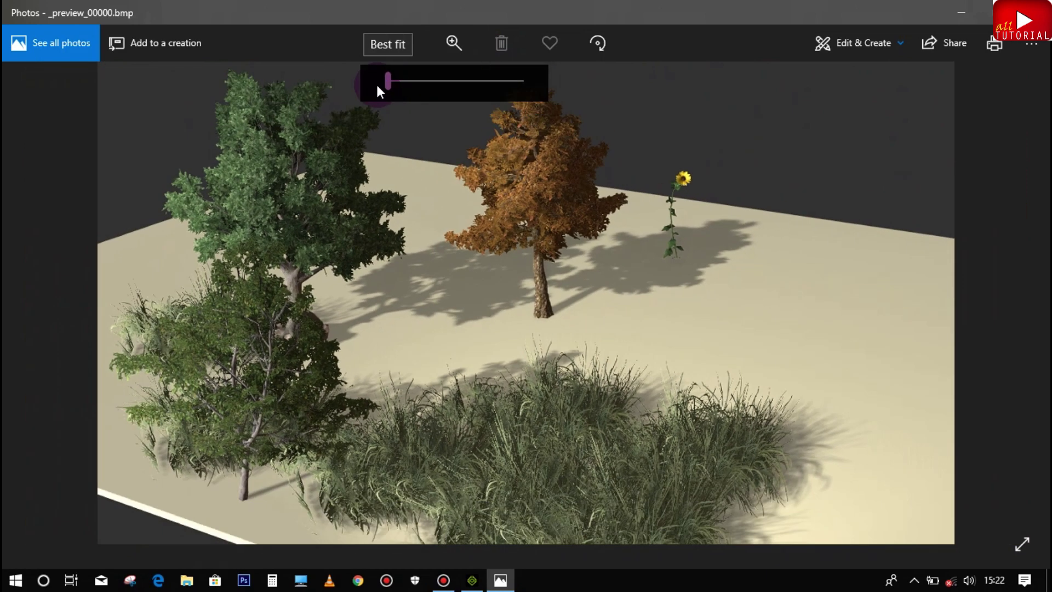